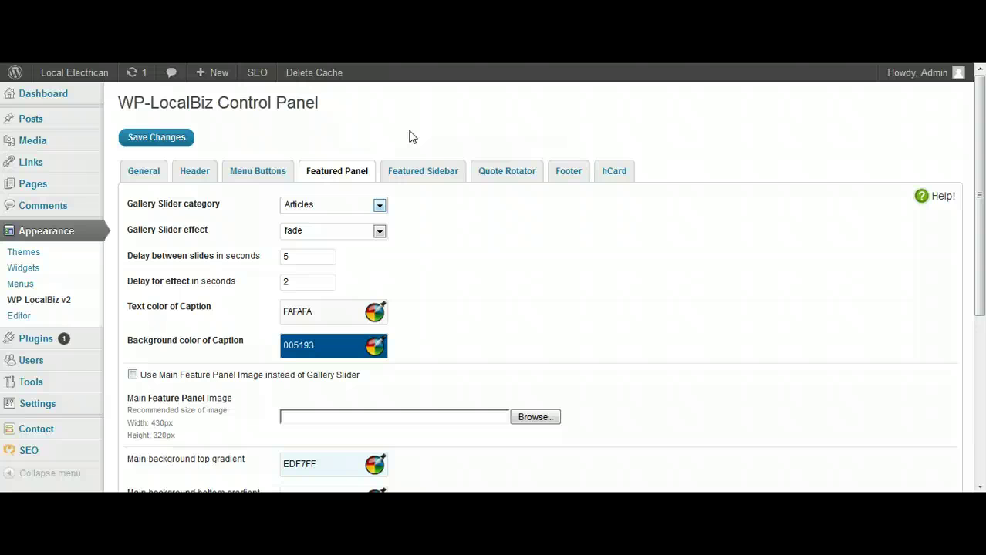
View the live homepage, open the "Things To Know About Electricians" article from its gallery slider, and return to the homepage
left_click(398, 125)
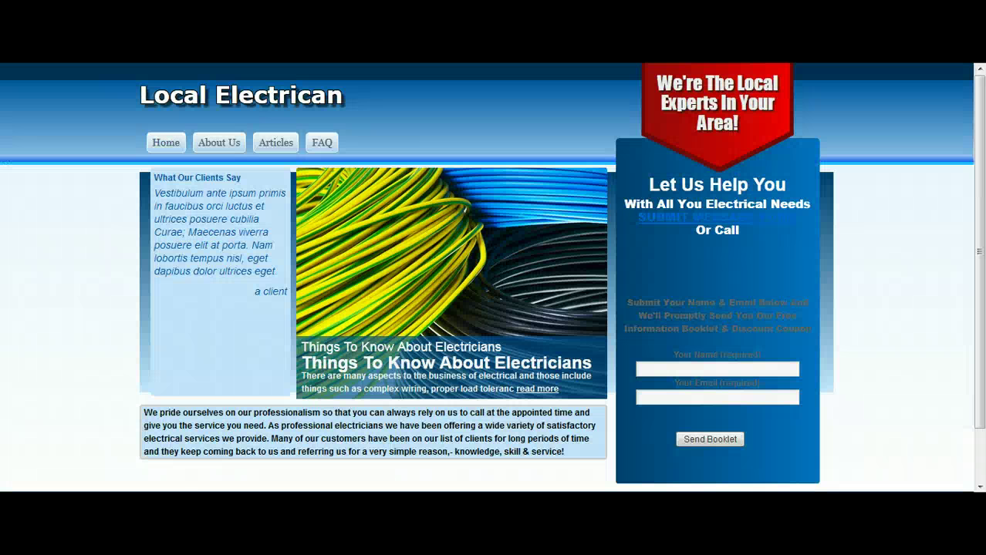
left_click(417, 188)
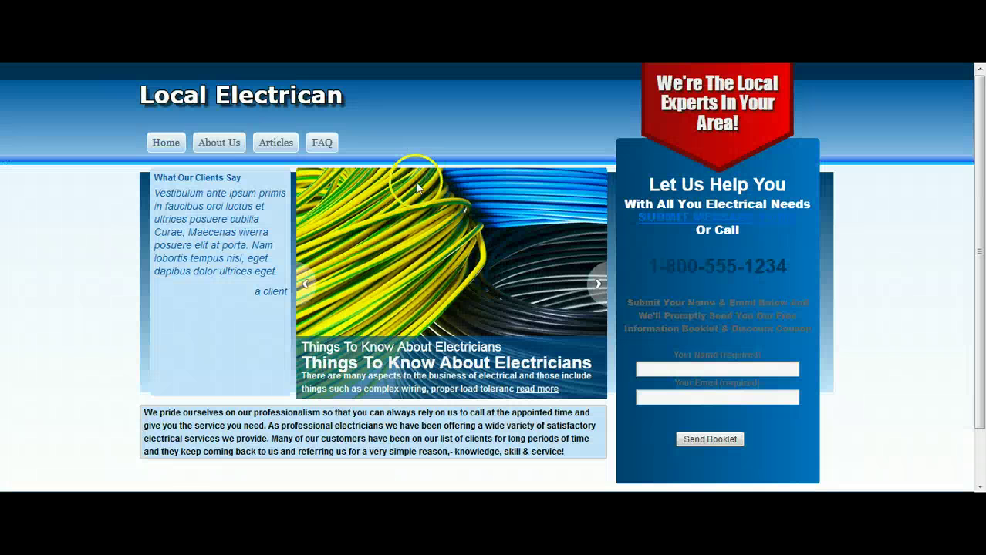
left_click(537, 390)
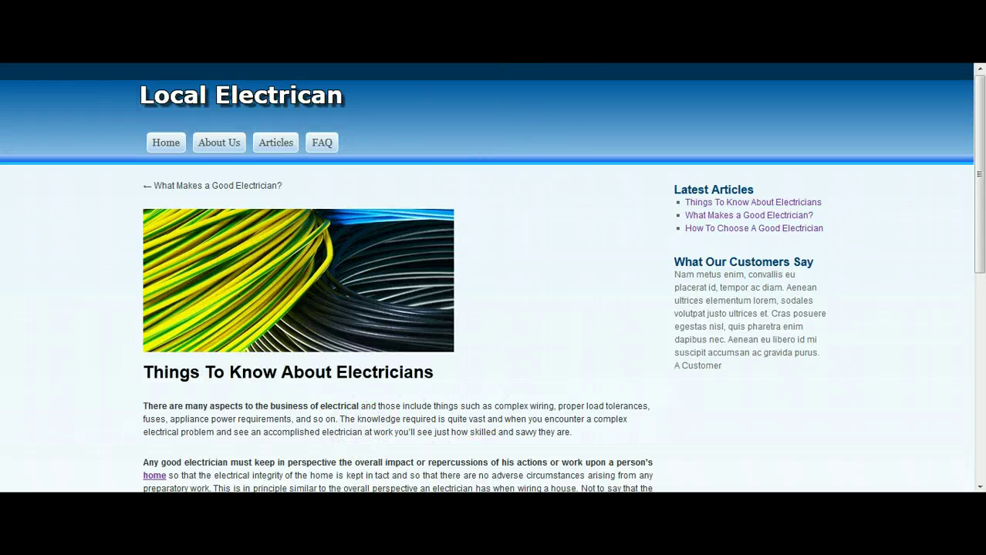
left_click(171, 144)
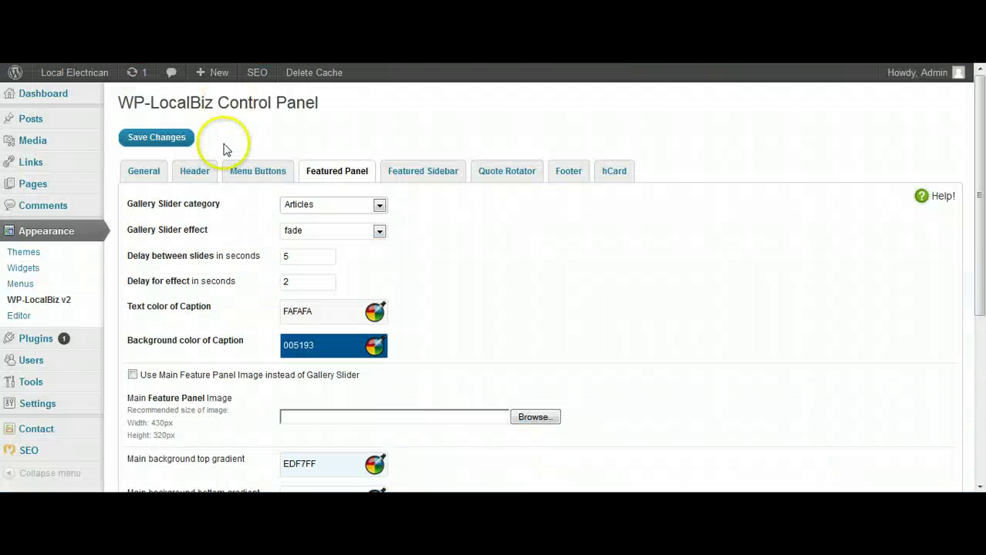
Open the Header settings of WP-LocalBiz v2 and expand the Header section in the older WP-LocalBiz settings
left_click(198, 172)
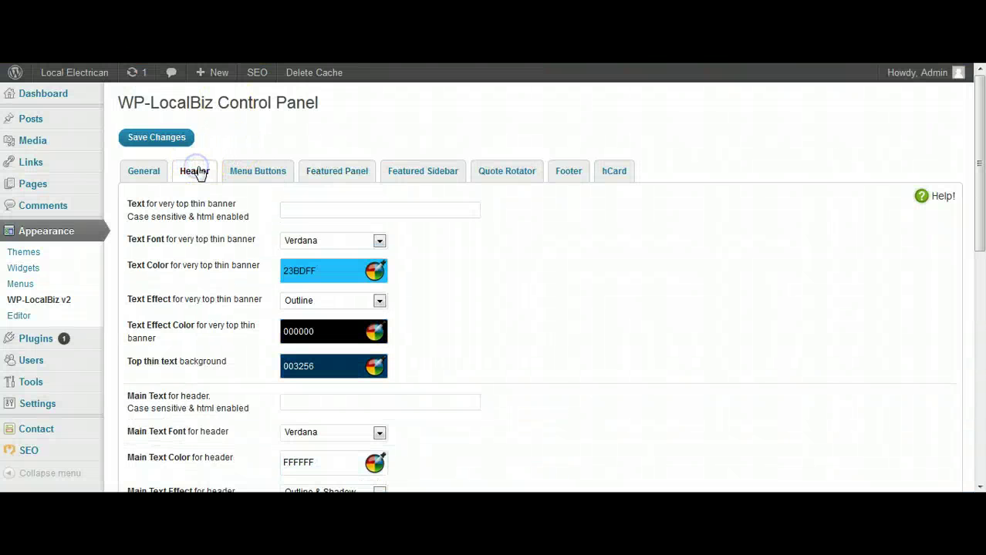
left_click(318, 208)
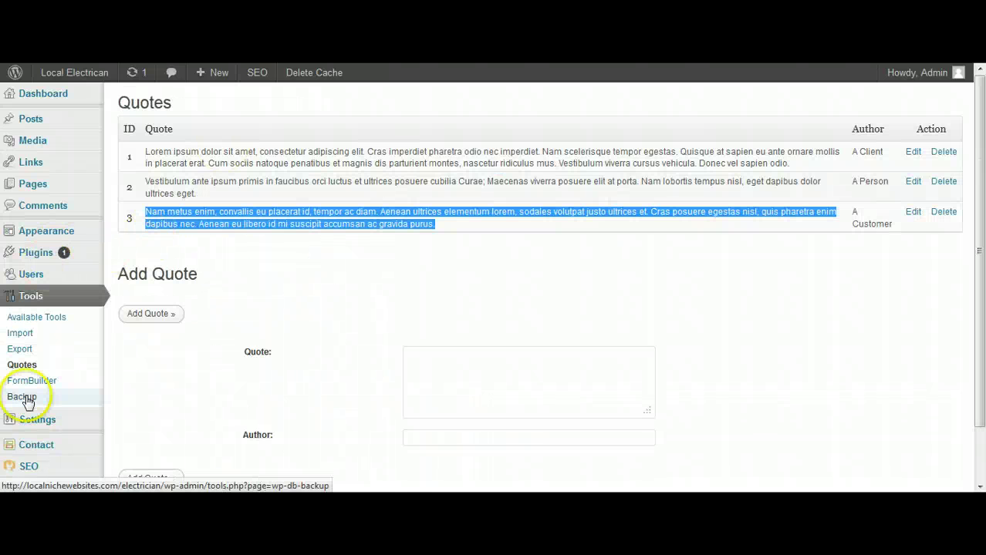
mouse_move(55, 428)
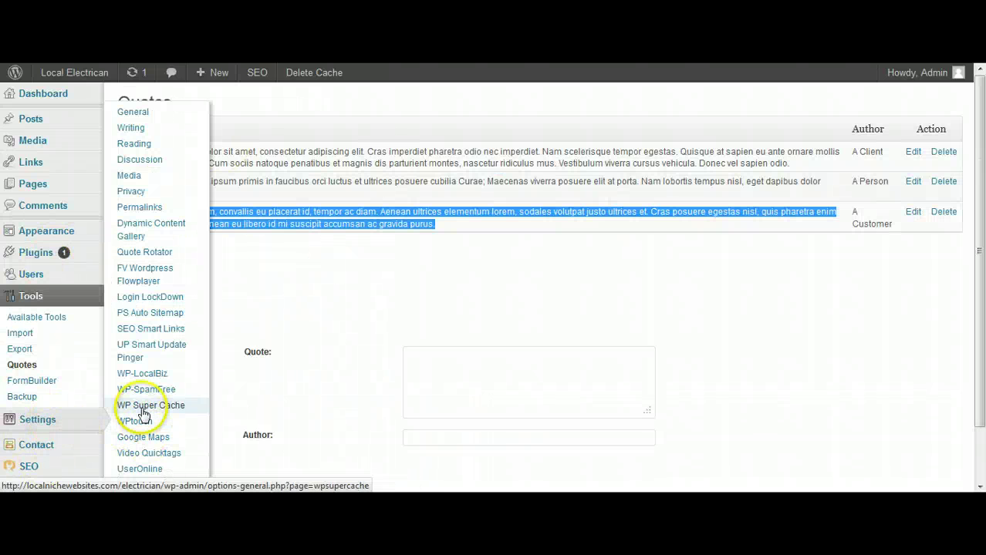
left_click(145, 376)
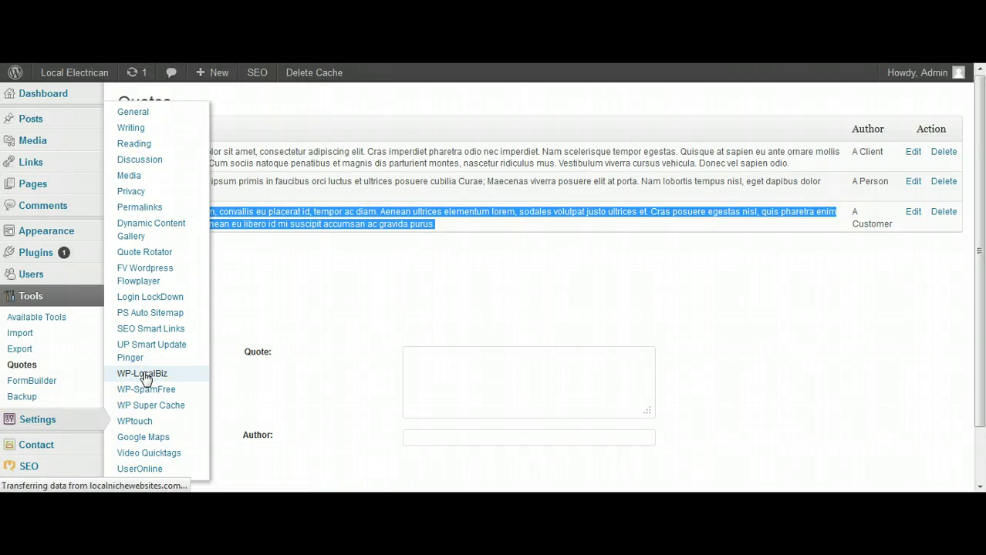
left_click(205, 165)
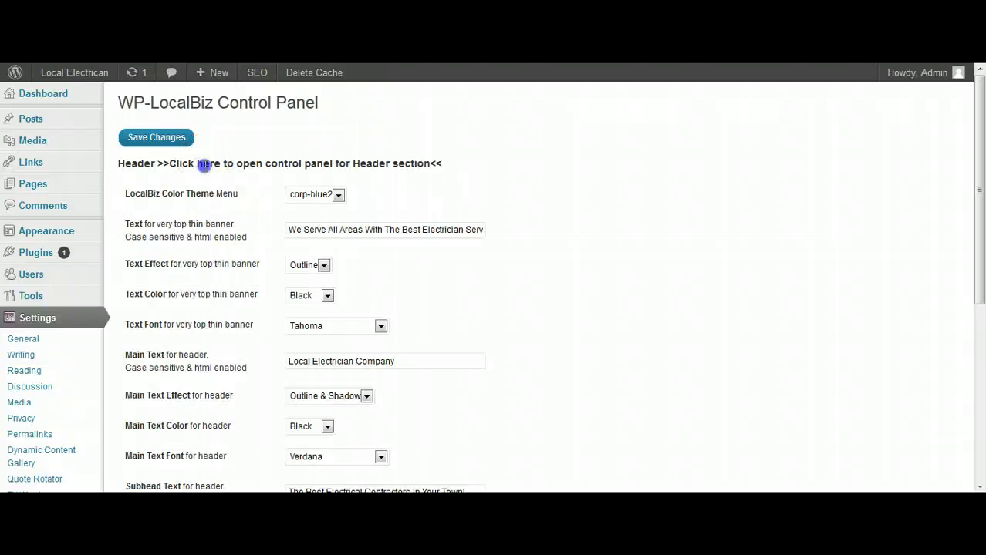
left_click(204, 164)
left_click(204, 164)
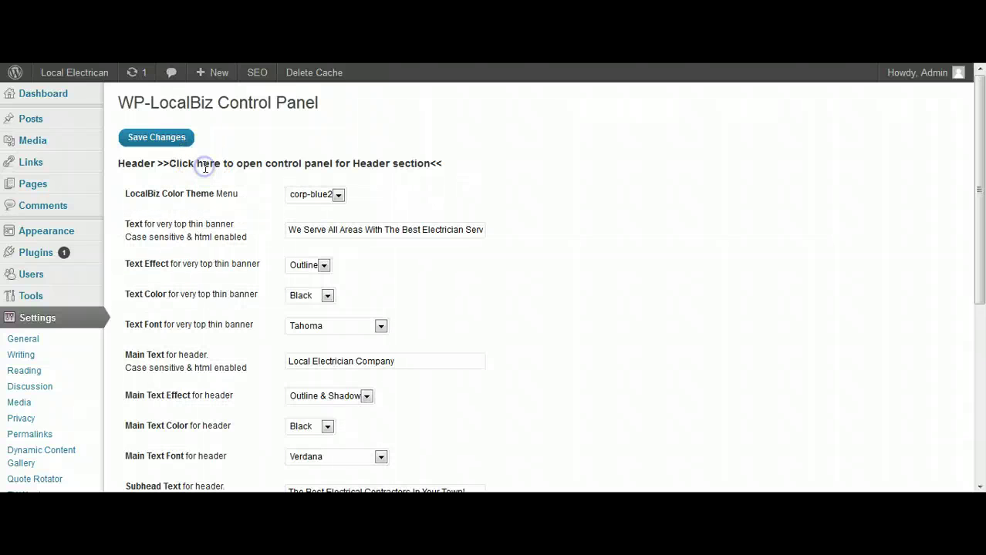
Copy the full very top thin banner text from the older WP-LocalBiz settings into the matching v2 header field
right_click(369, 229)
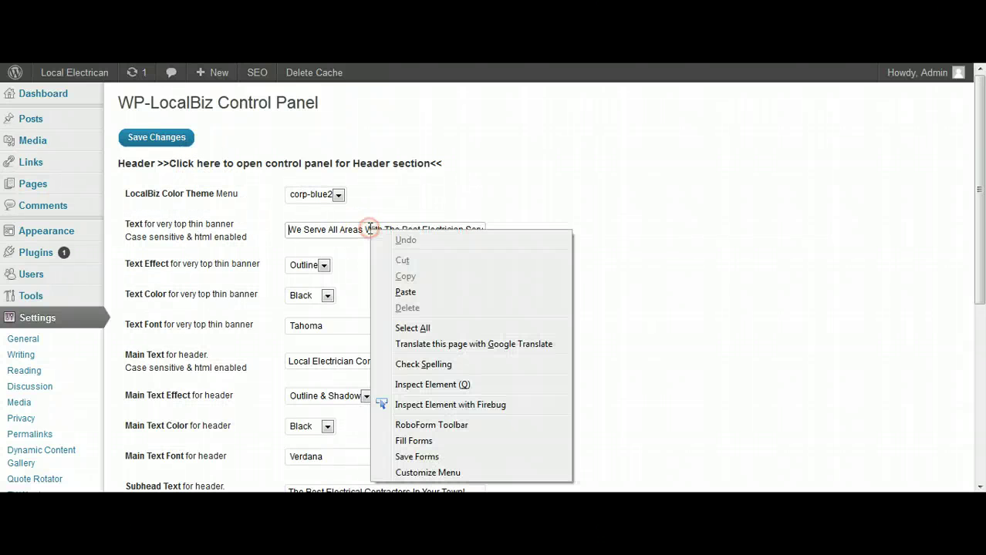
left_click(412, 328)
right_click(343, 231)
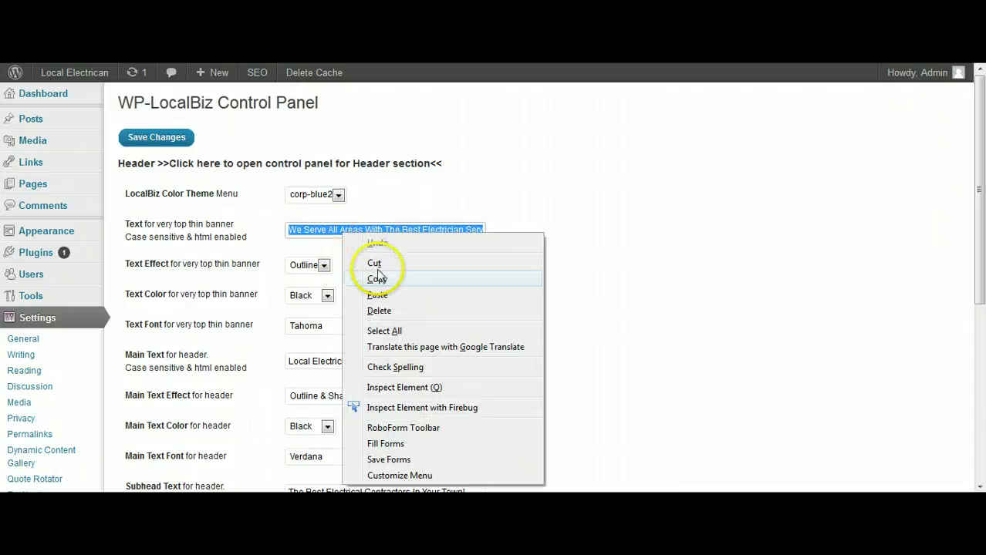
left_click(377, 278)
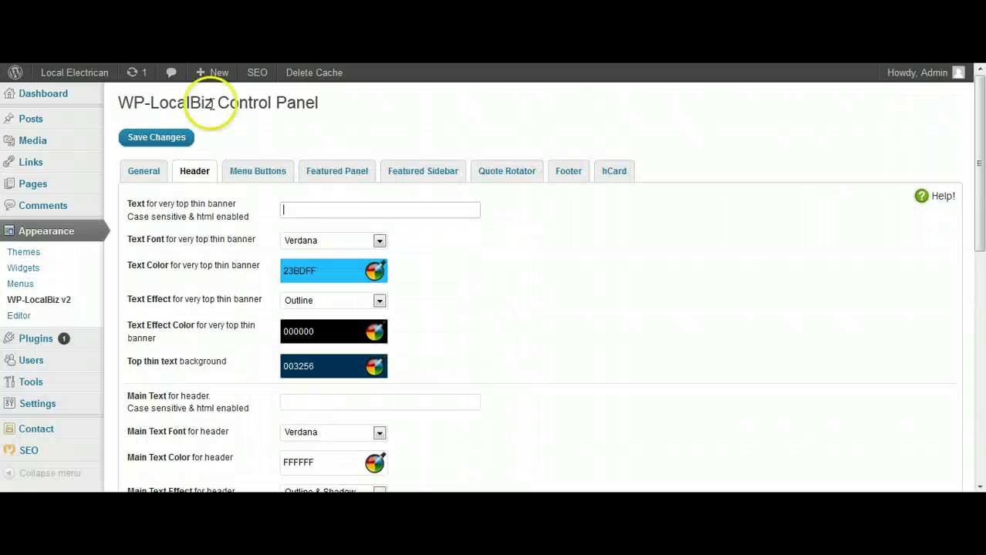
left_click(297, 212)
right_click(297, 211)
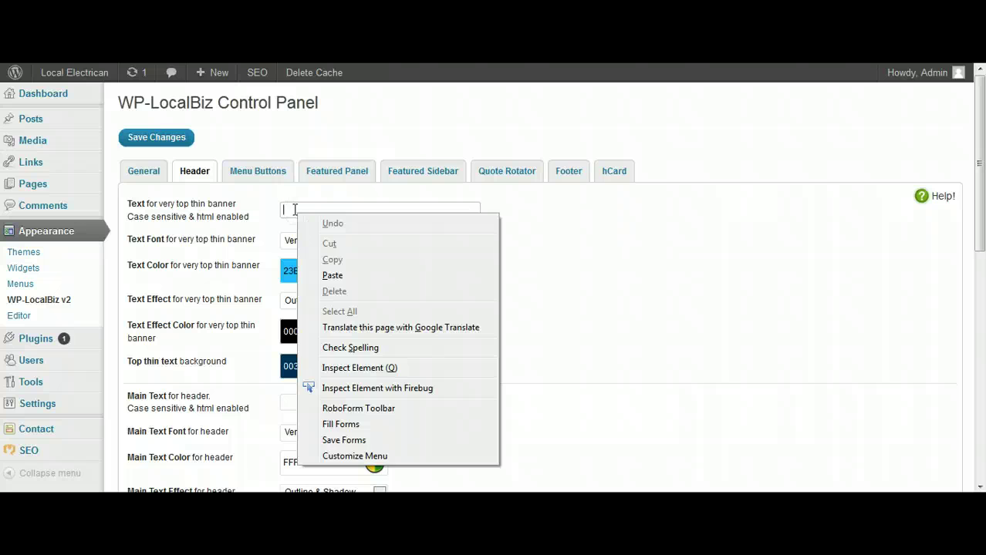
left_click(352, 272)
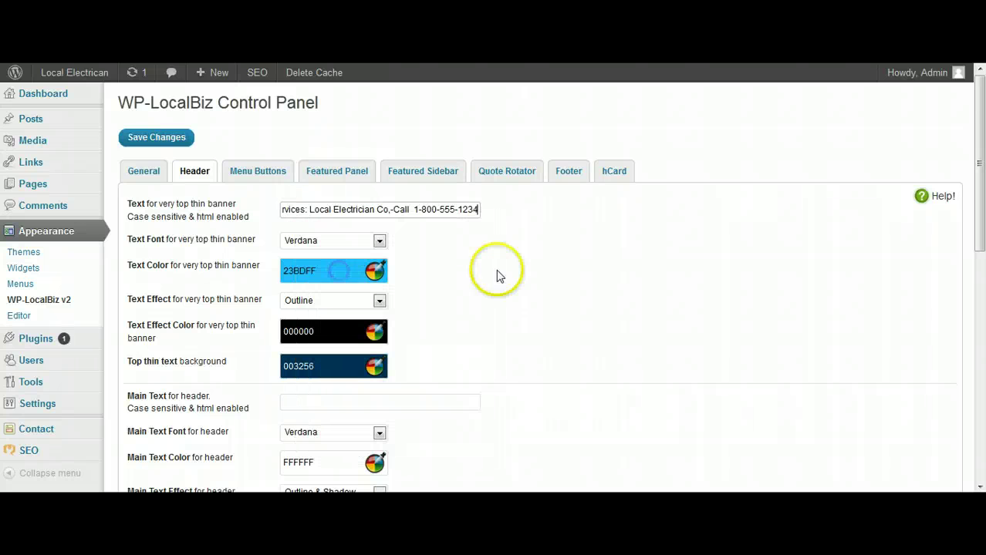
Set the v2 header's Main Text to "Local Electrician Company"
scroll(588, 277, "down", 2)
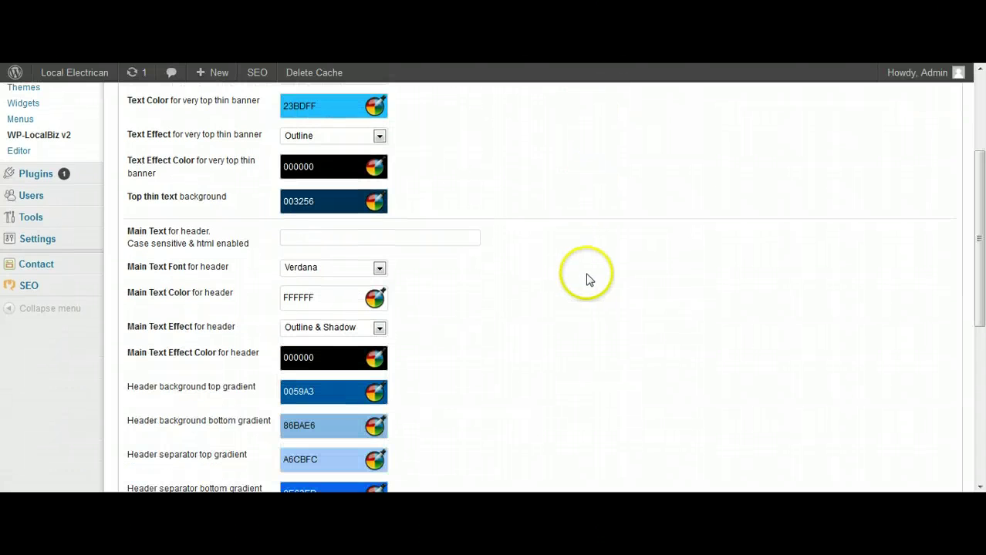
left_click(324, 242)
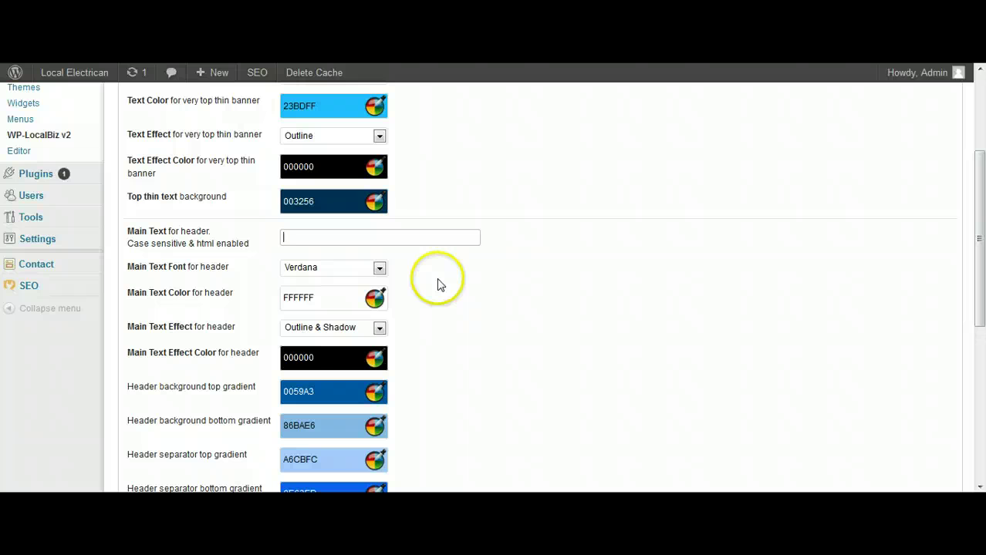
type("Local")
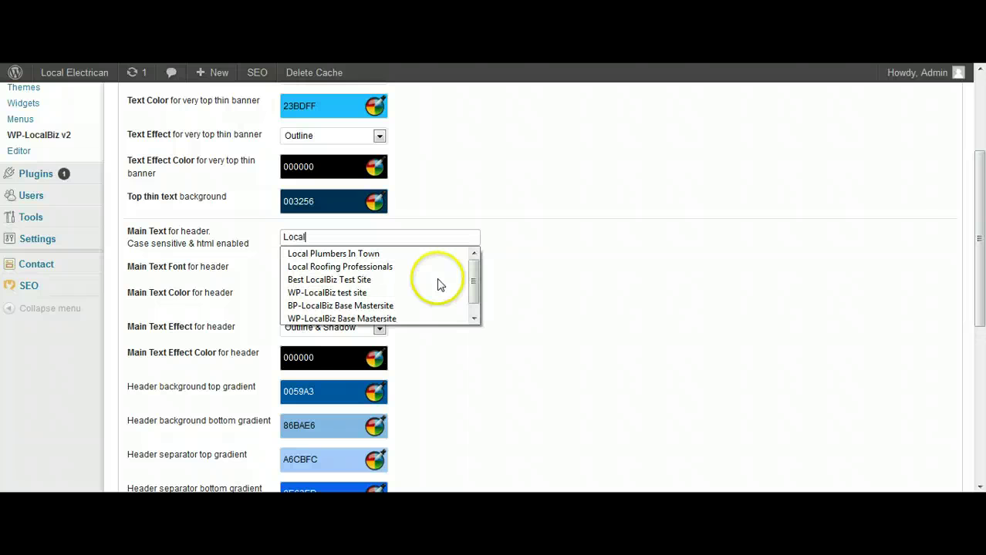
type(" Electrician Company")
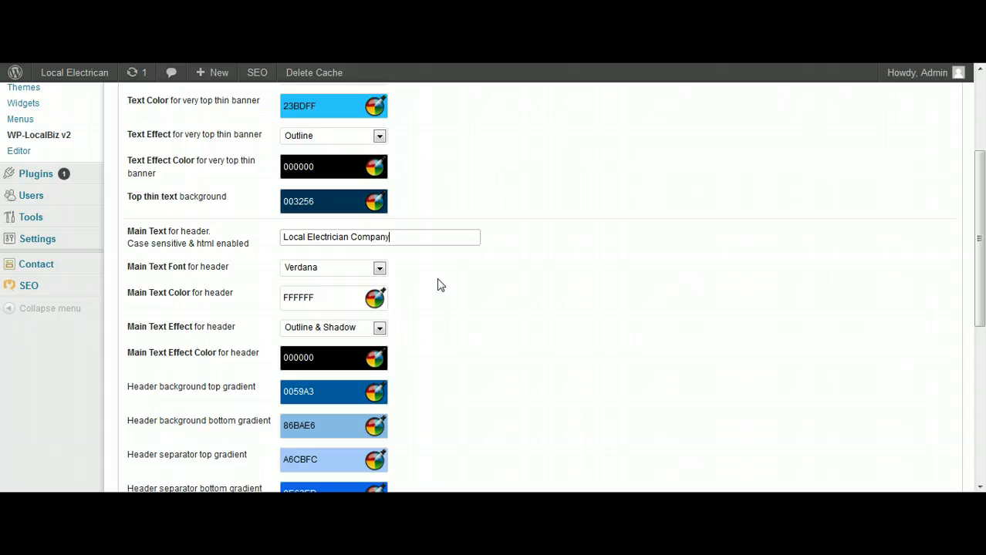
Copy the subhead "The Best Electrical Contractors In Your Town!" from the older settings into the v2 header's Subhead Text and save the changes
scroll(568, 282, "down", 5)
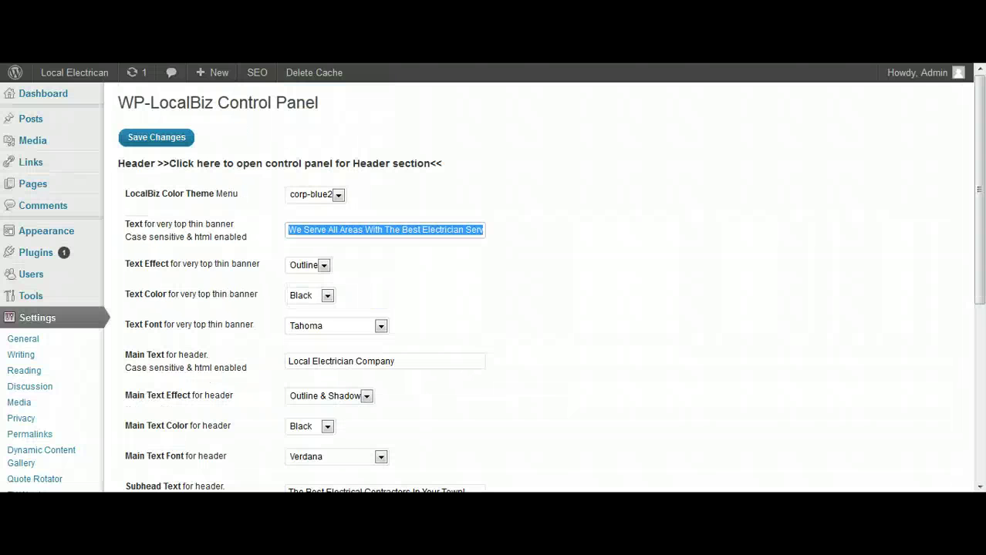
scroll(594, 269, "down", 3)
scroll(349, 285, "up", 1)
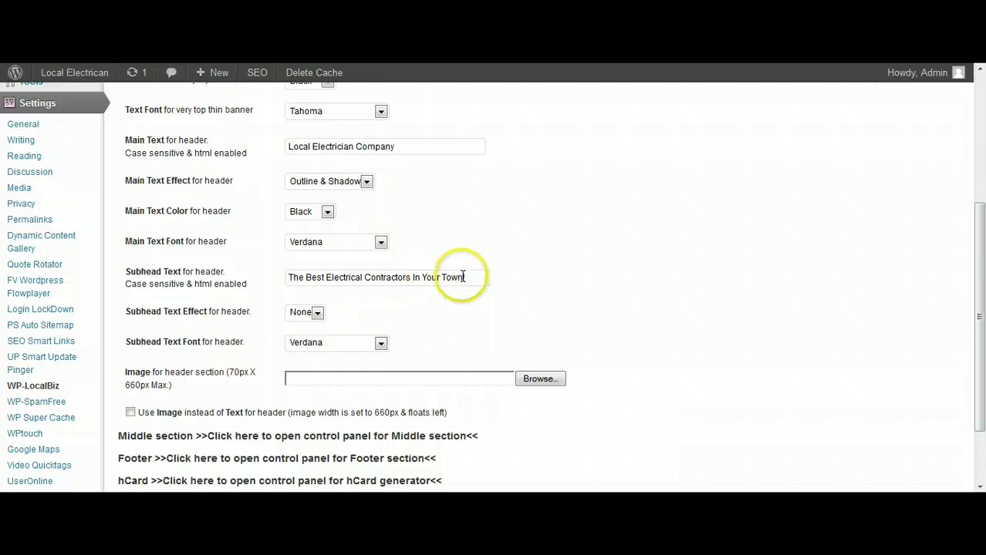
left_click_drag(471, 276, 252, 275)
right_click(327, 276)
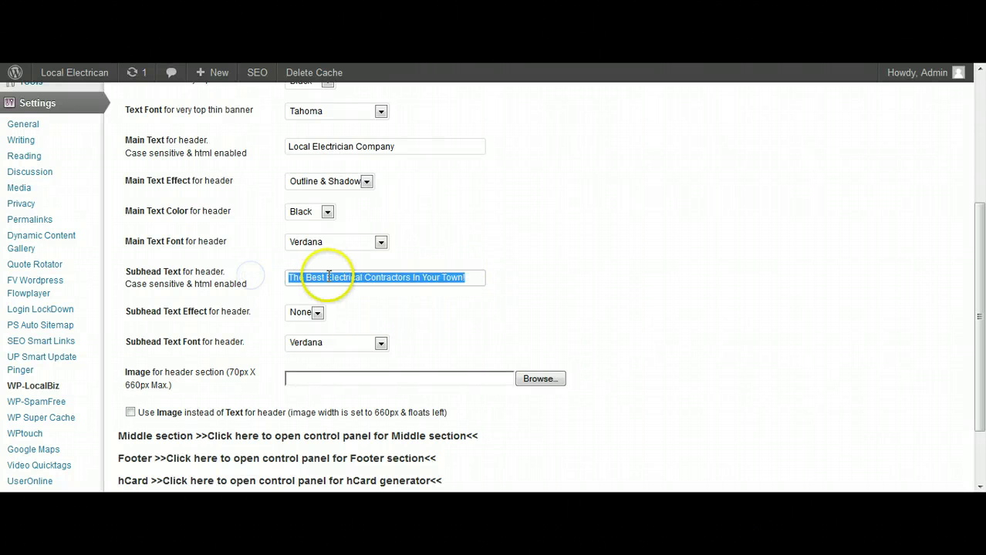
left_click(367, 70)
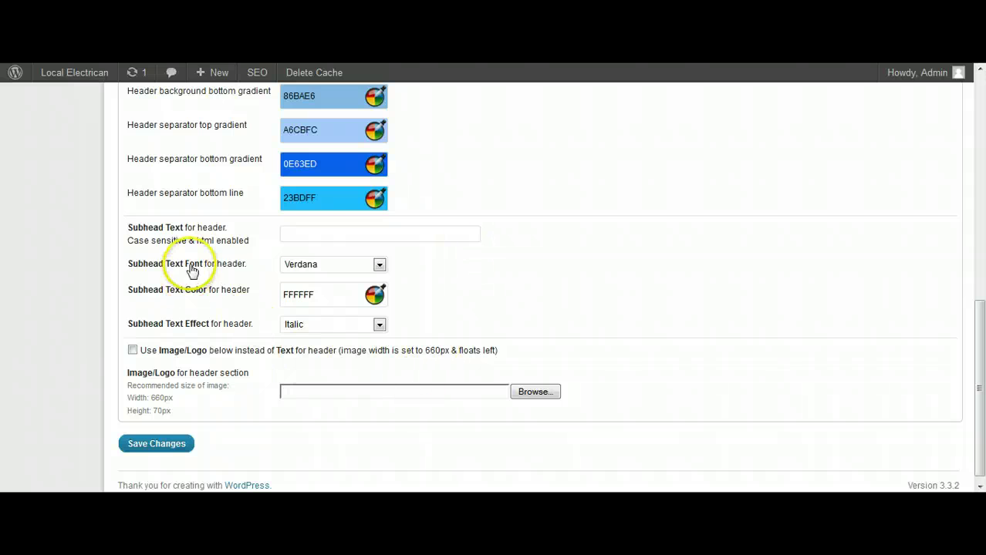
right_click(315, 234)
left_click(355, 298)
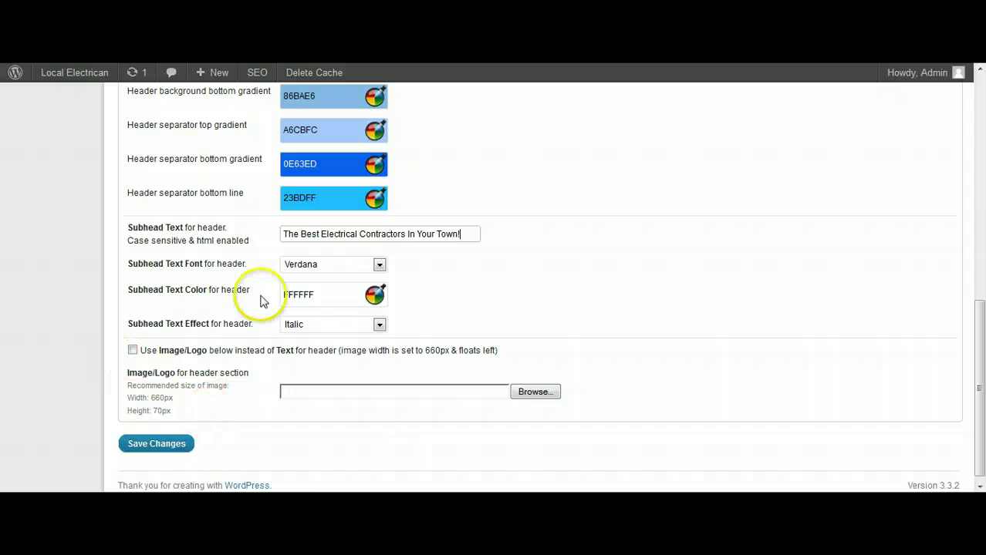
left_click(168, 446)
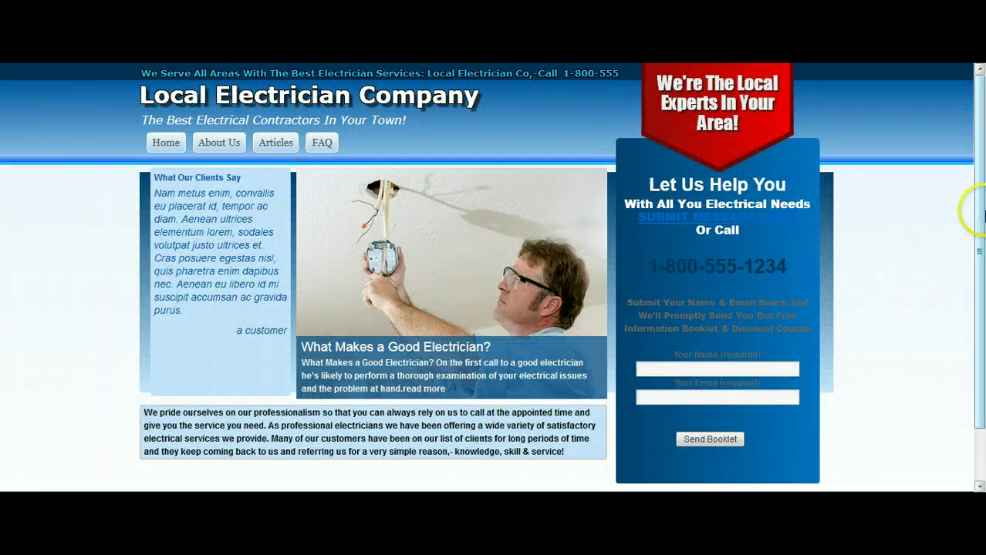
Expand the Footer section in the older WP-LocalBiz settings and copy its entire Site Credits text
scroll(981, 215, "down", 2)
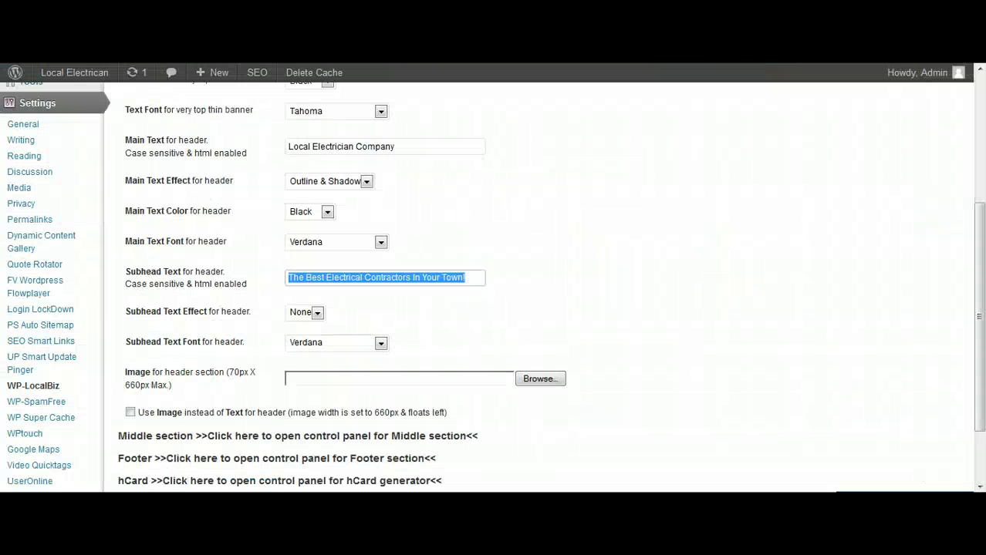
scroll(682, 335, "down", 1)
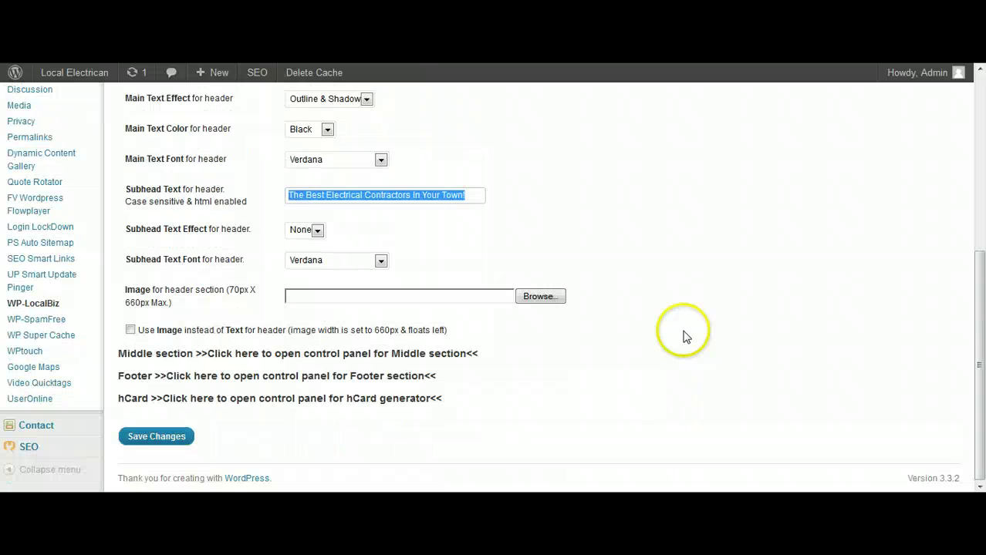
left_click(226, 376)
scroll(609, 380, "down", 1)
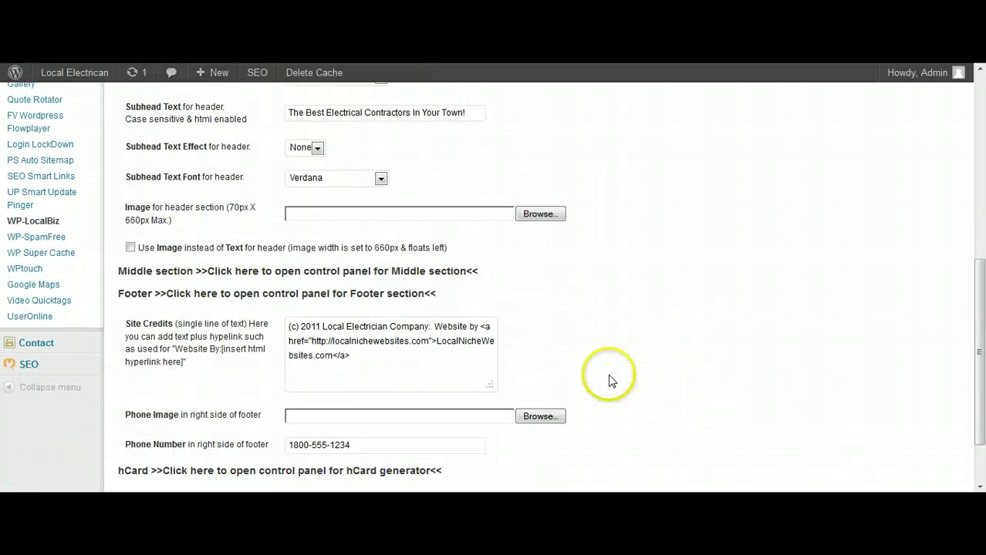
right_click(371, 349)
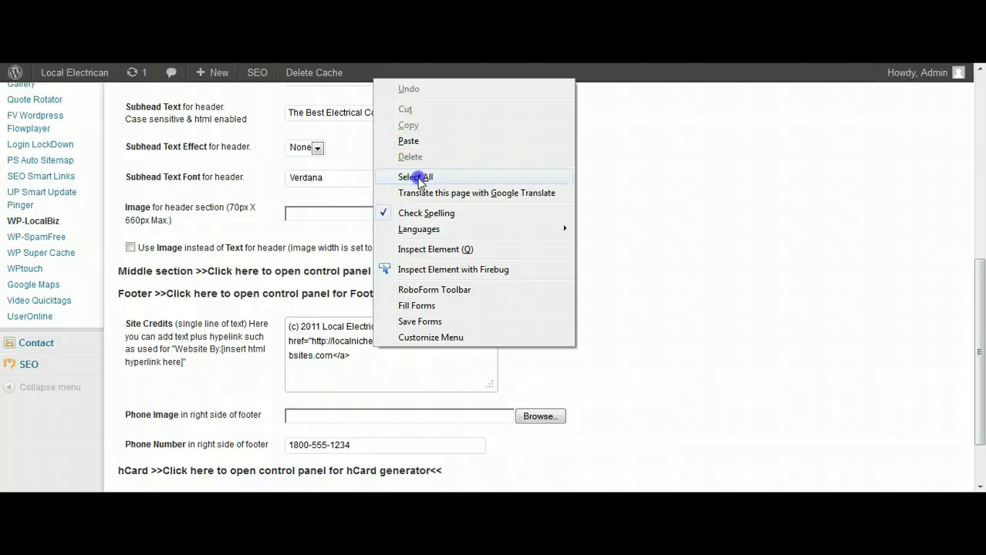
left_click(415, 177)
right_click(381, 338)
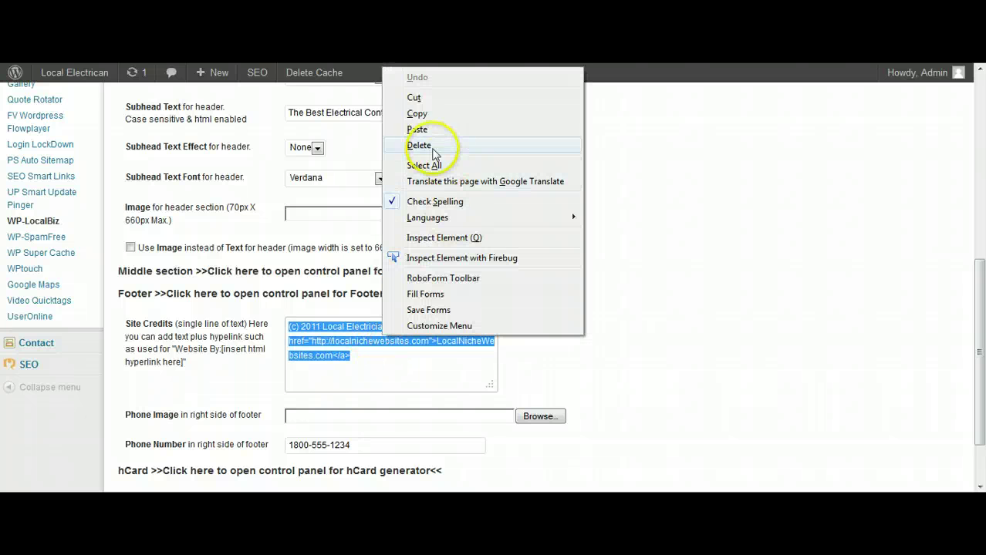
left_click(418, 112)
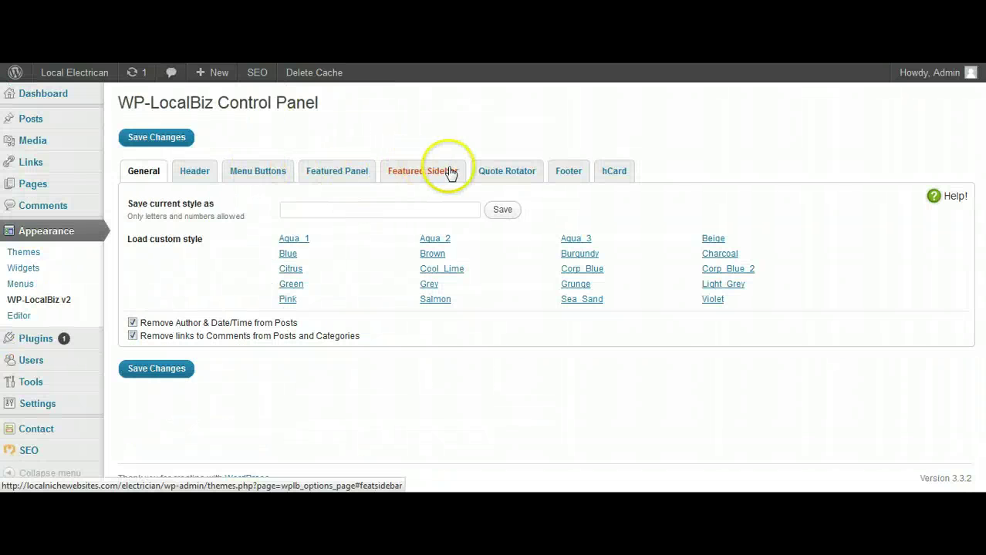
Paste the copied text into Site Credits in the v2 Footer settings, save the changes, and check the homepage footer
left_click(565, 173)
scroll(706, 219, "down", 2)
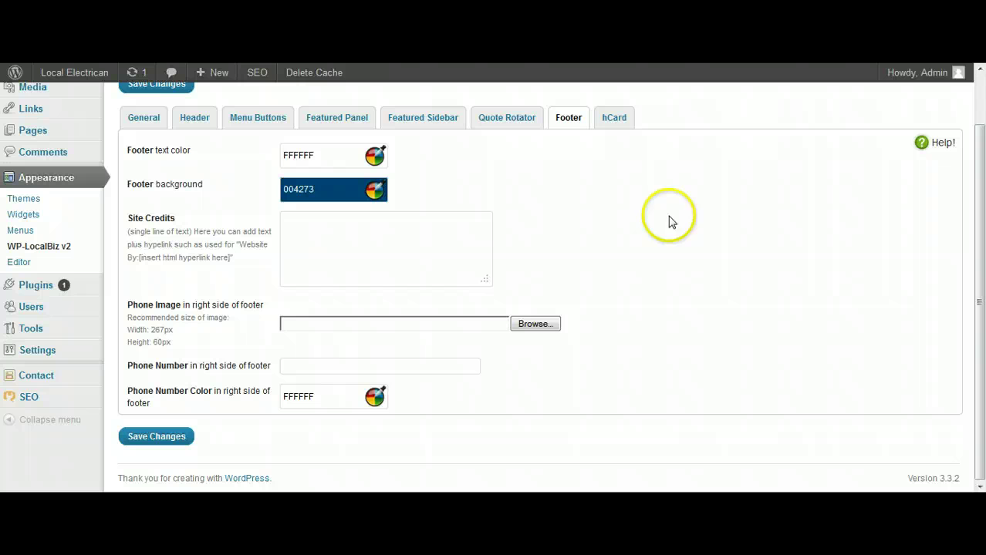
right_click(352, 234)
left_click(385, 297)
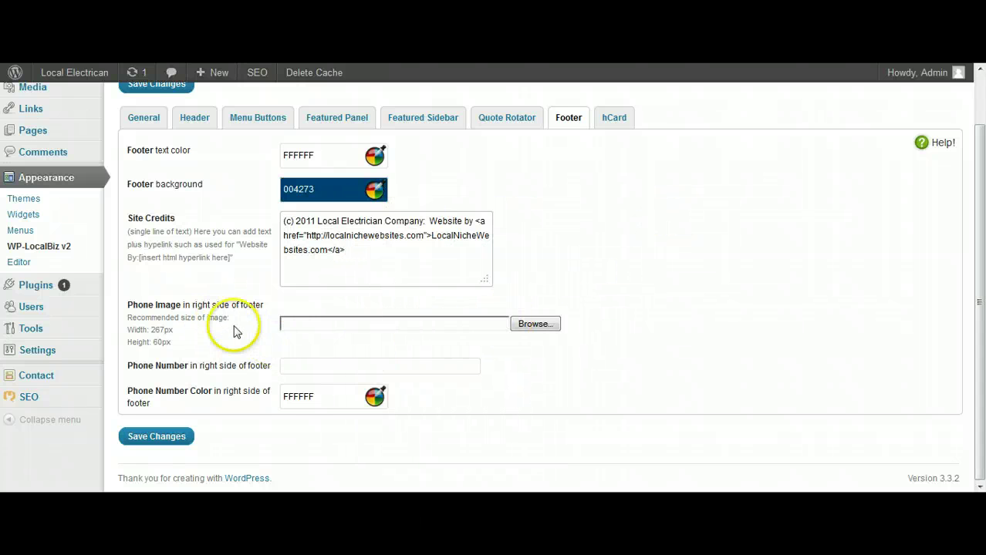
left_click(180, 437)
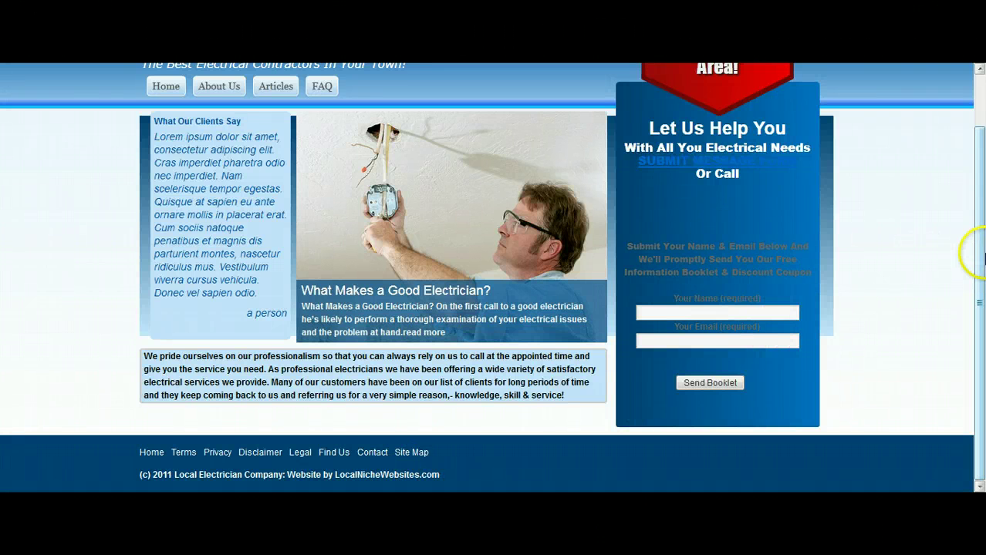
left_click_drag(983, 216, 982, 290)
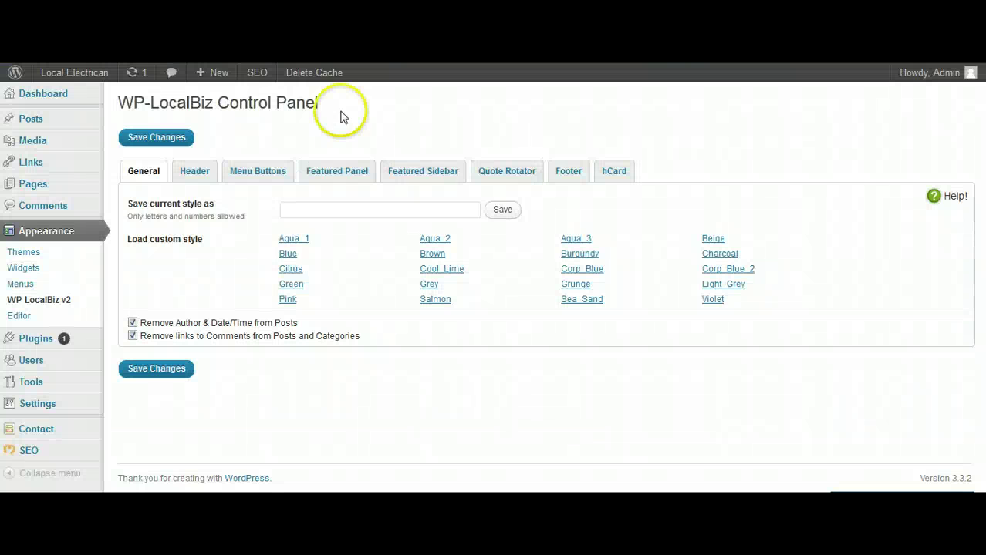
Open the v2 hCard settings, and check the company heading on the homepage and the header text in the older WP-LocalBiz settings
left_click(609, 175)
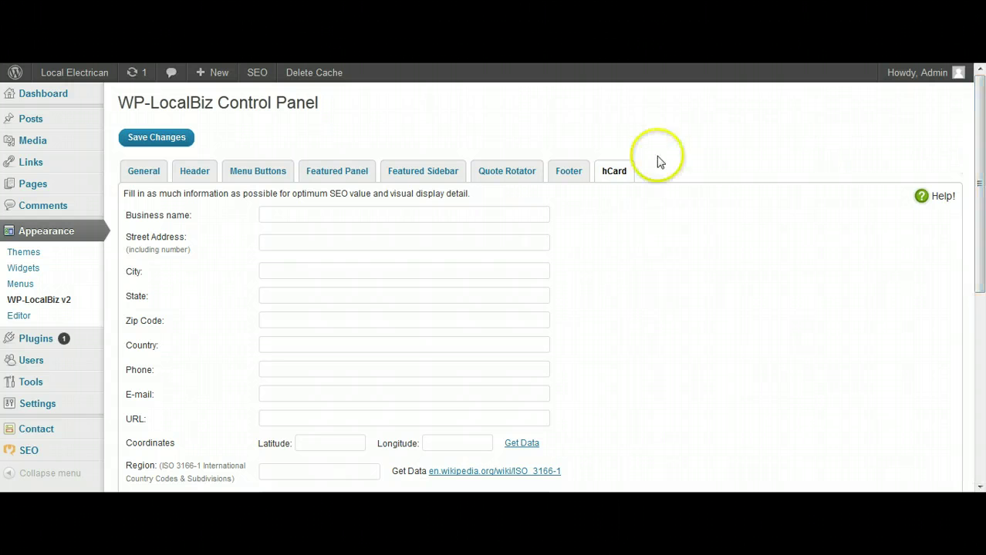
mouse_move(924, 198)
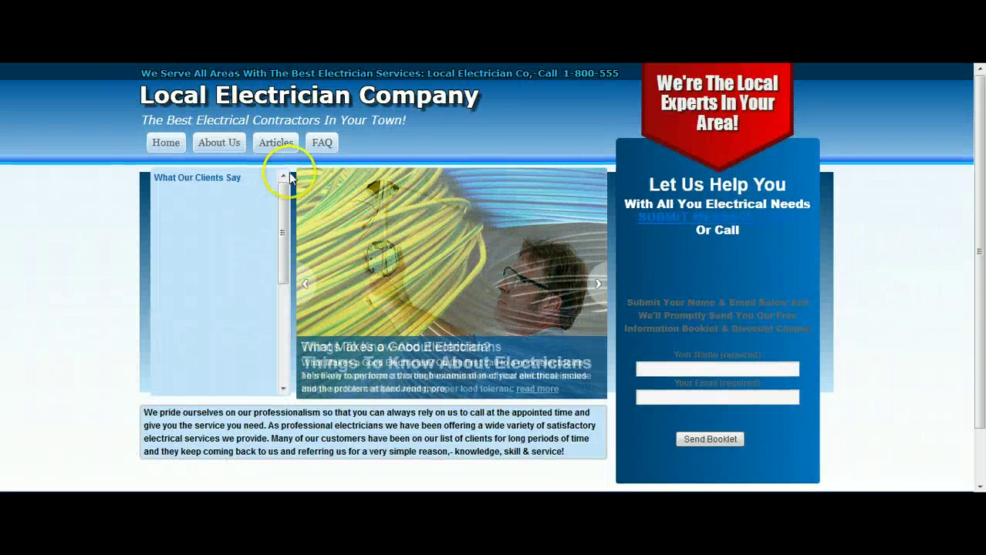
left_click_drag(130, 96, 506, 114)
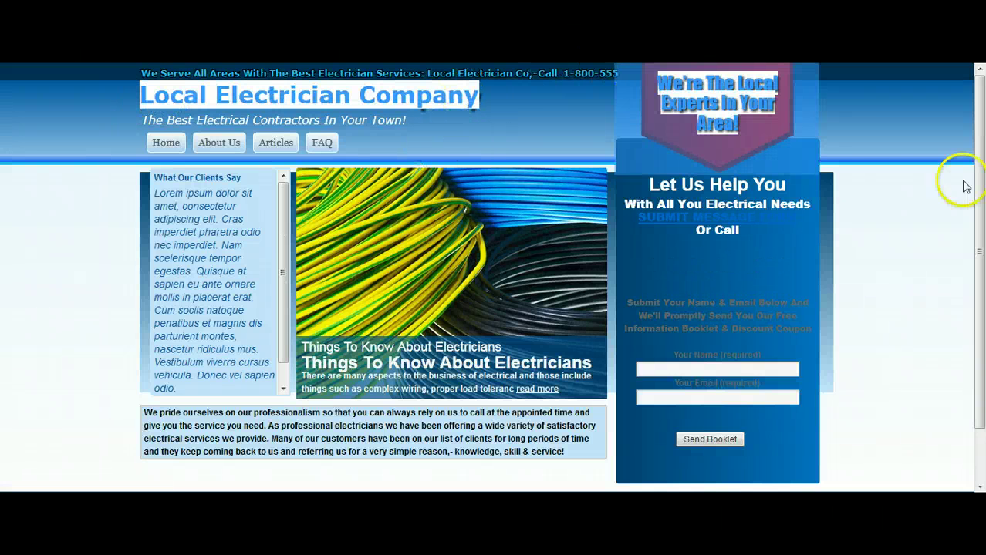
left_click(958, 298)
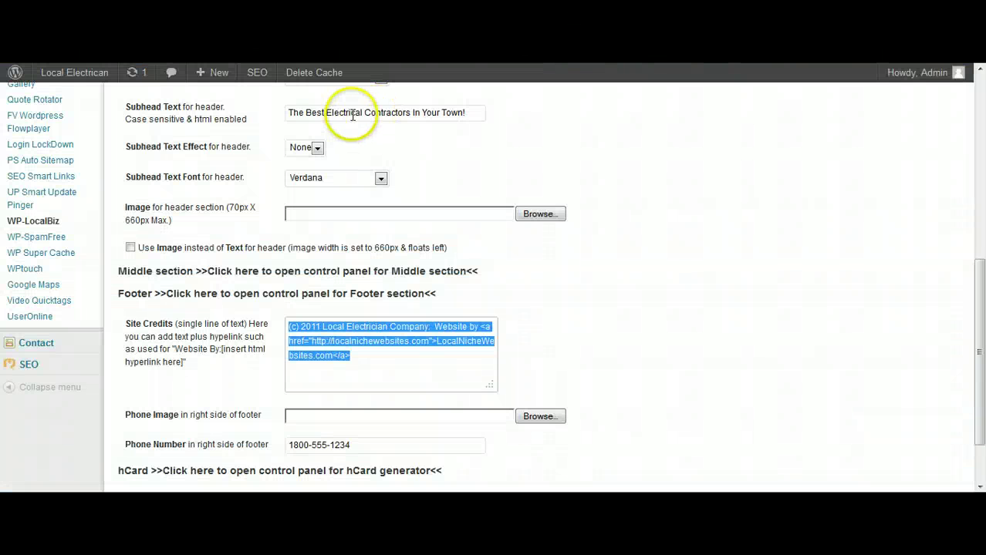
scroll(722, 203, "up", 2)
scroll(718, 214, "up", 3)
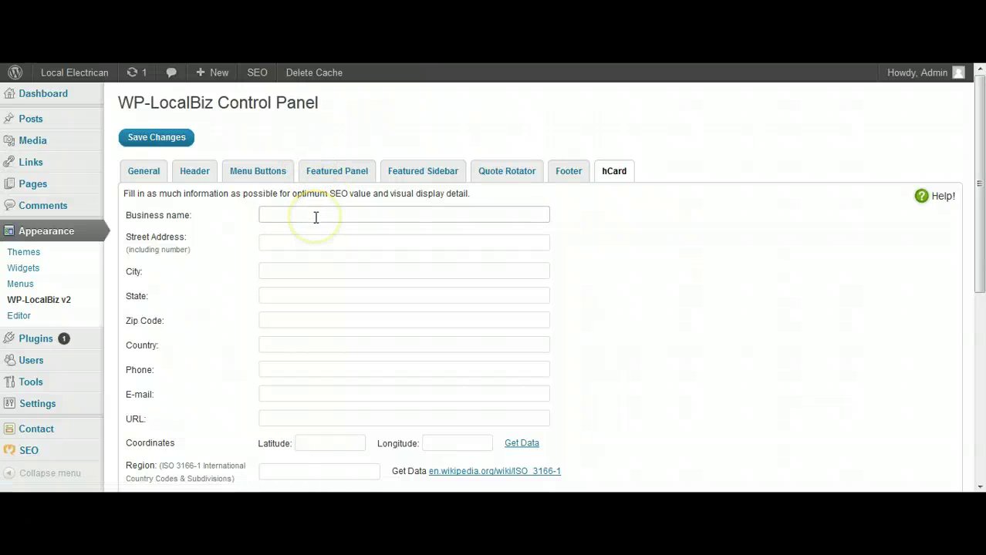
Set the hCard's business name to "Local Electrical Contracting", adapting the saved "Local Roofing Contracting" entry
type("L")
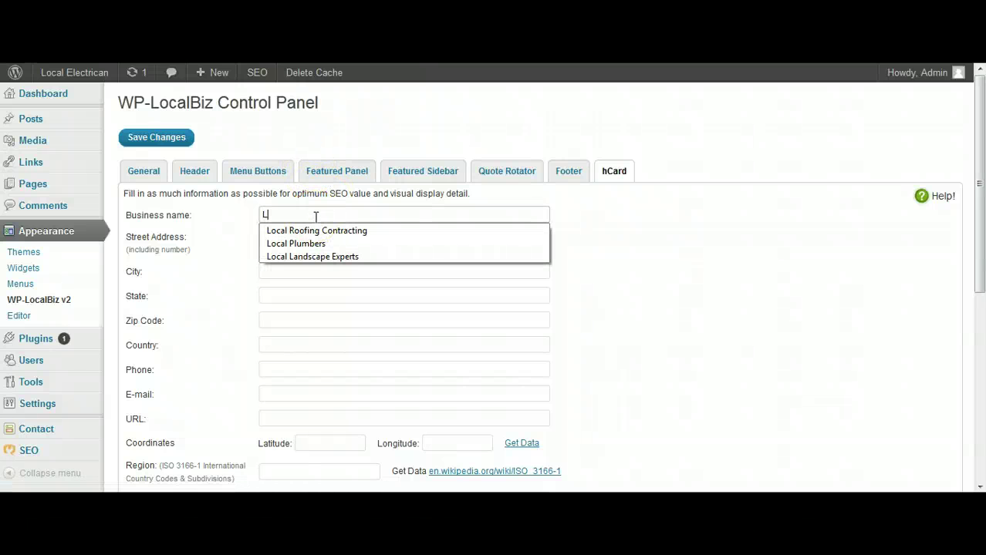
left_click(334, 230)
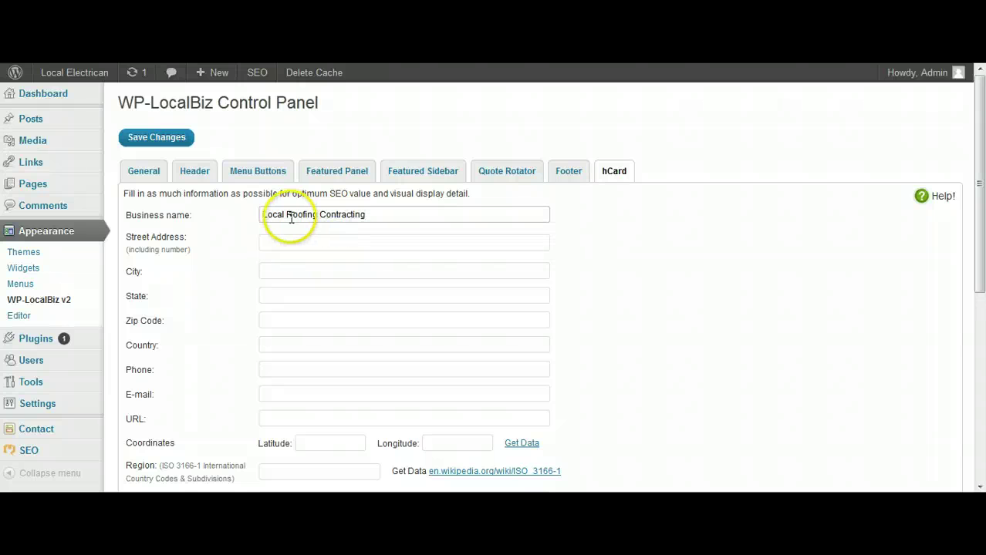
double_click(291, 216)
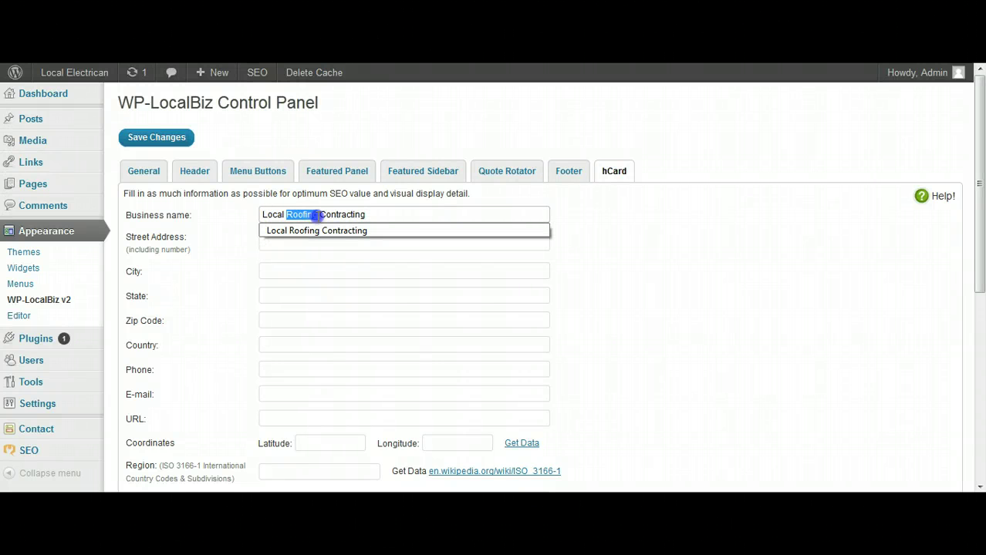
type("Electrical")
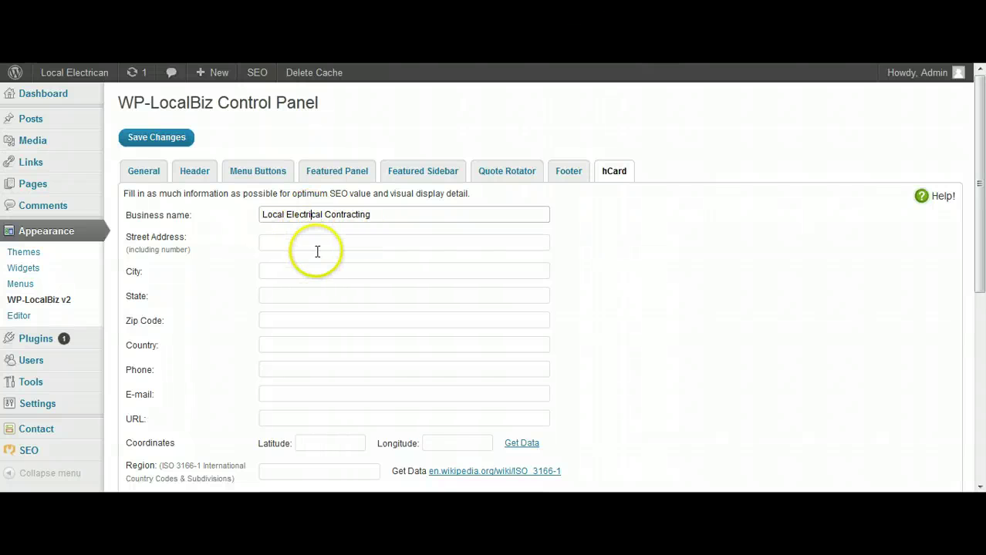
Fill in the business's street address and city in the hCard, reusing previously saved entries
left_click(316, 242)
type("2")
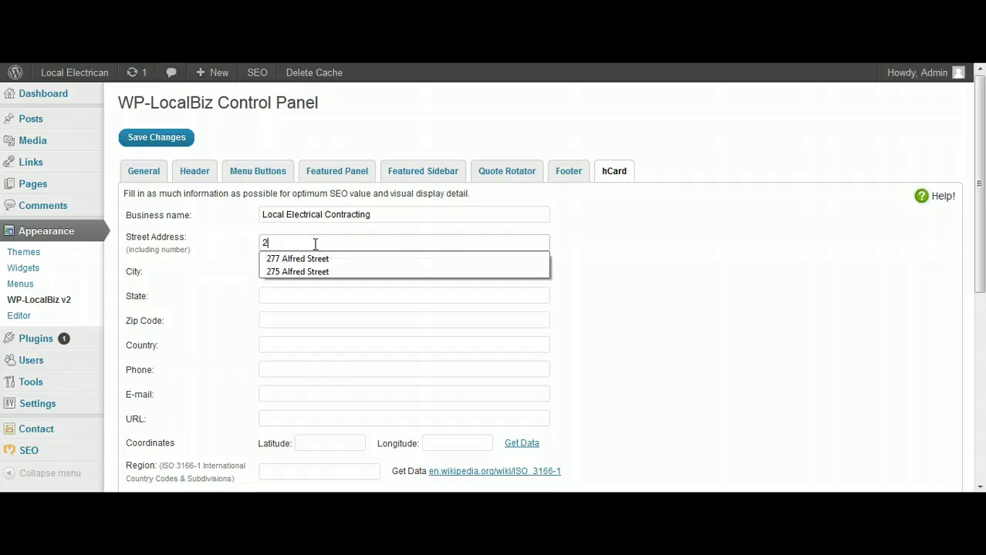
left_click(315, 259)
left_click(312, 264)
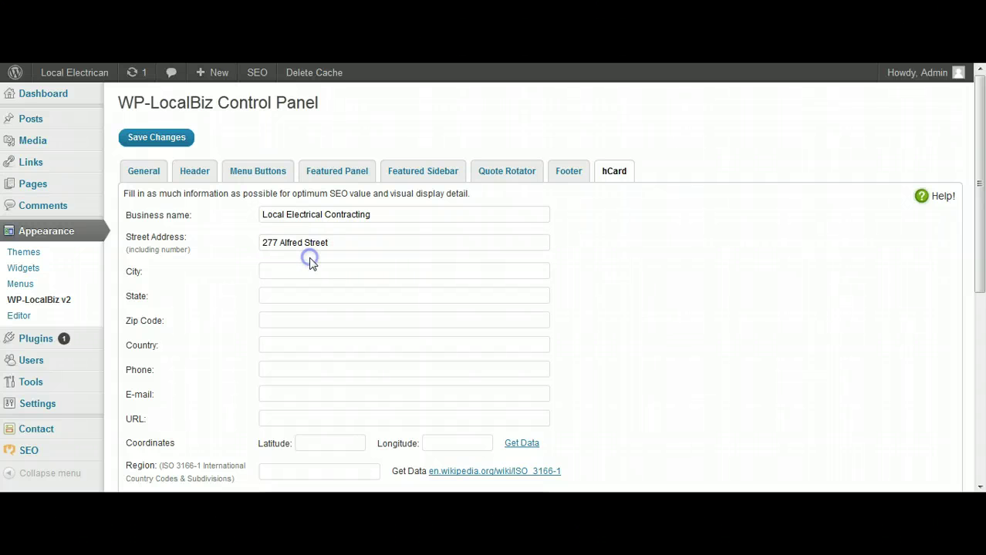
left_click(306, 268)
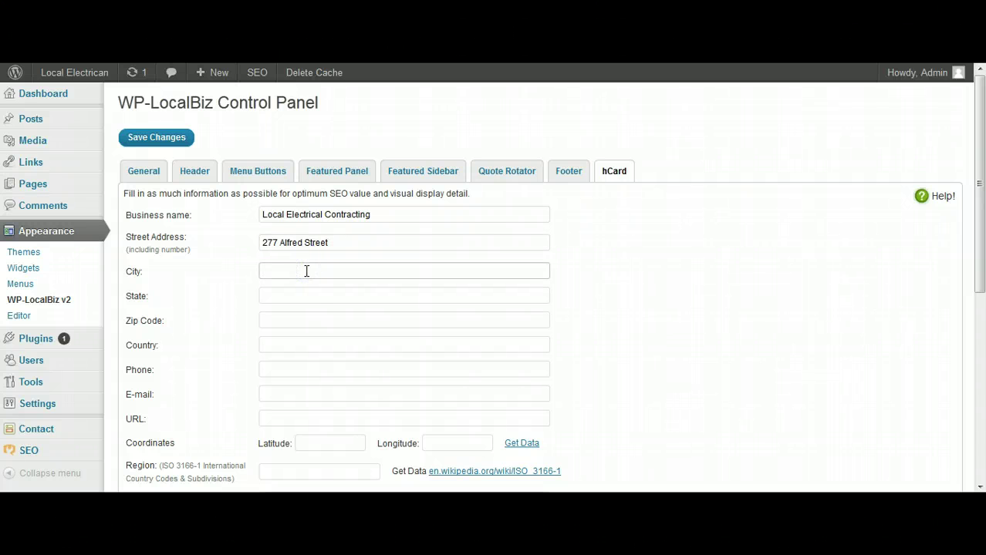
type("N")
left_click(304, 284)
Set the hCard's state to NSW and country to Australia, and fill in the business's zip code
left_click(301, 297)
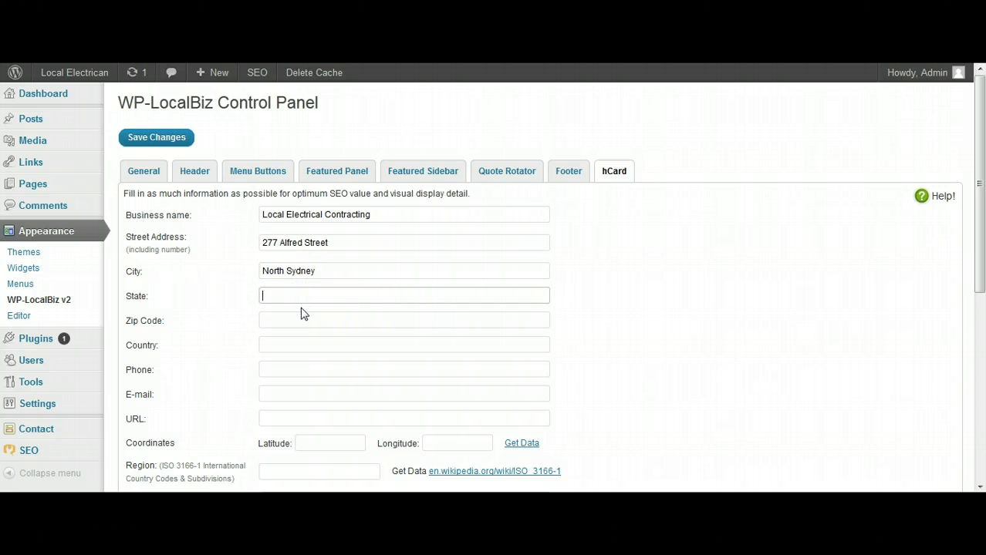
type("N")
left_click(301, 310)
left_click(298, 319)
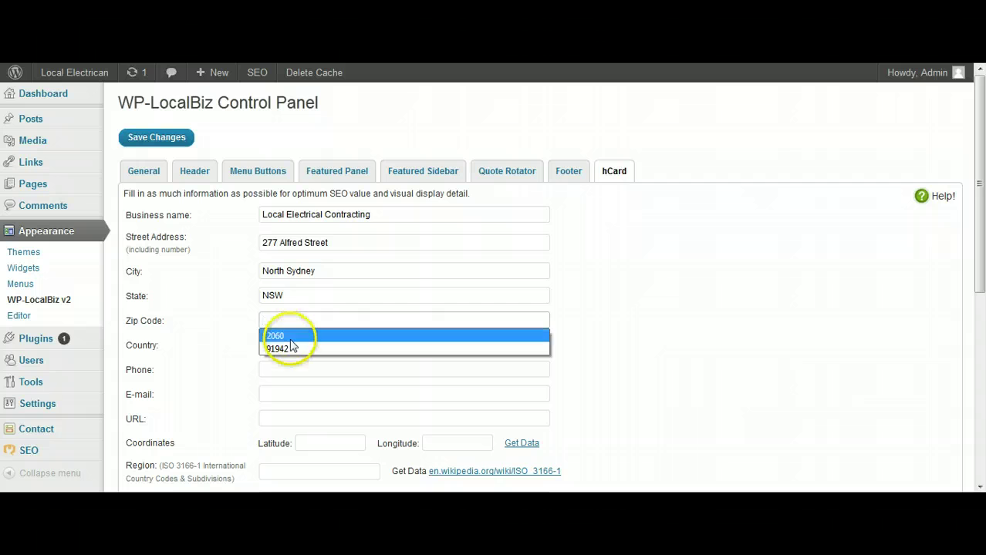
left_click(290, 338)
left_click(281, 344)
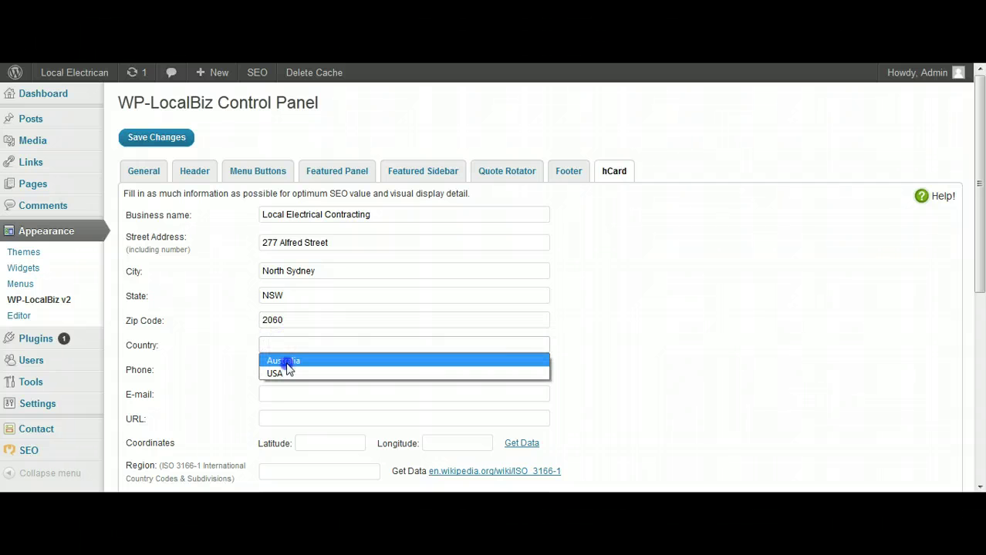
left_click(285, 362)
Fill in the business's phone number and contact e-mail in the hCard from the saved entries
left_click(277, 370)
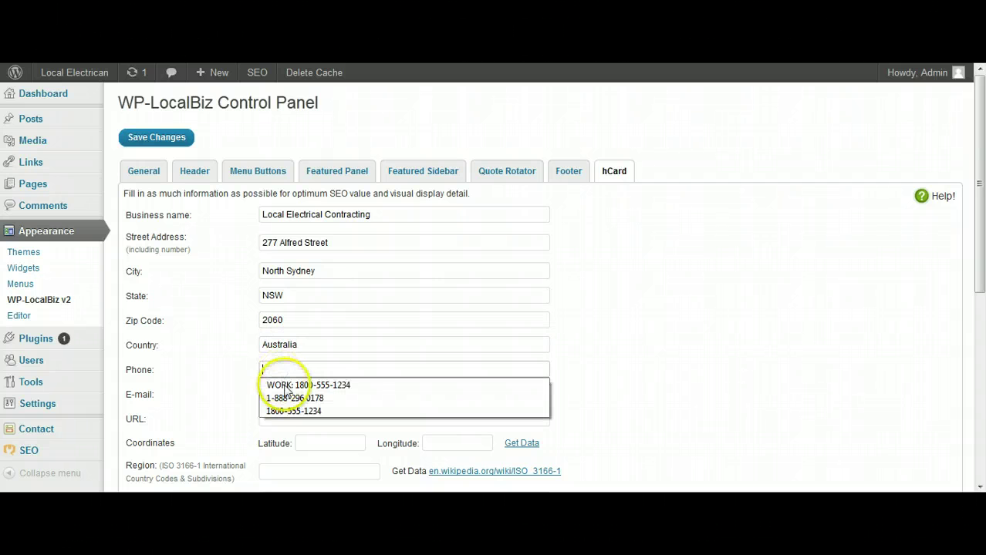
left_click(291, 411)
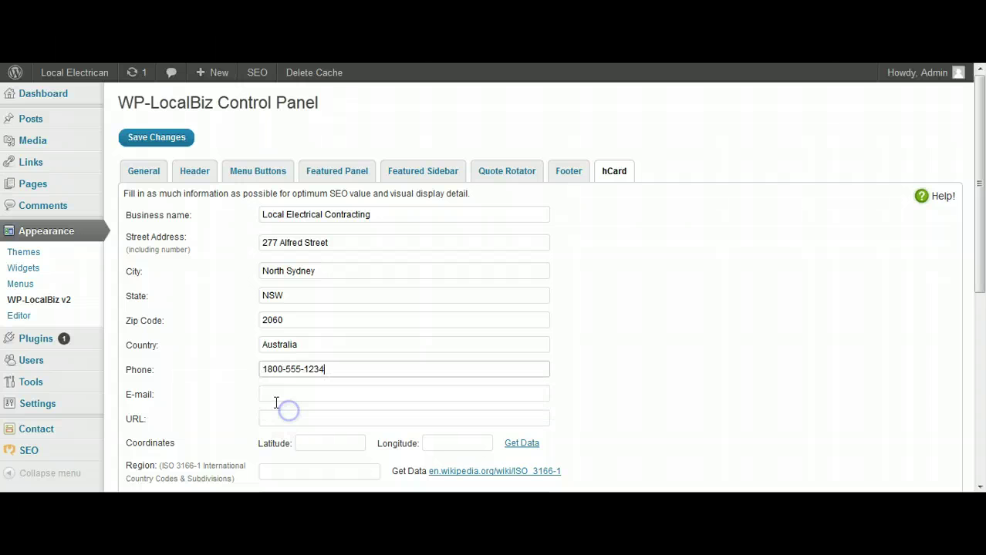
left_click(264, 392)
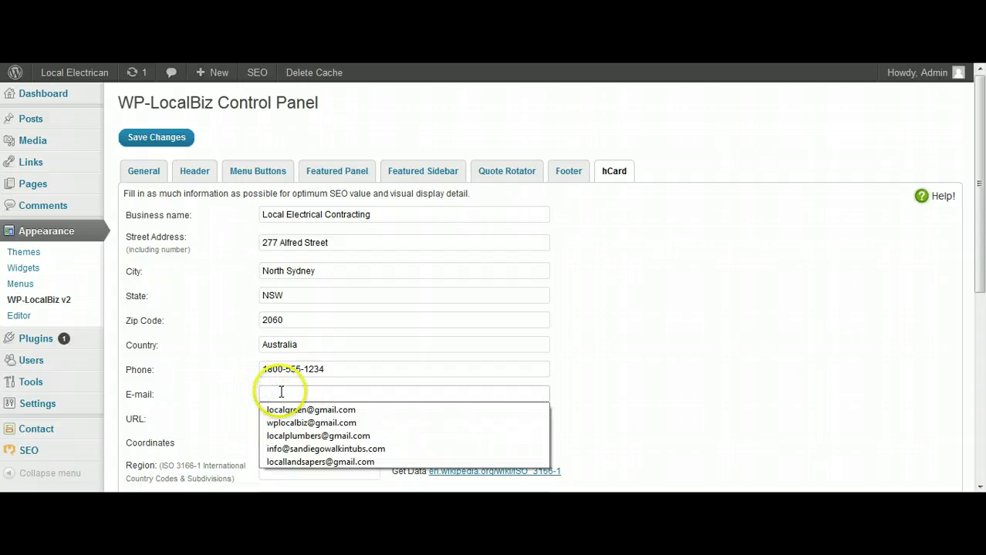
left_click(284, 425)
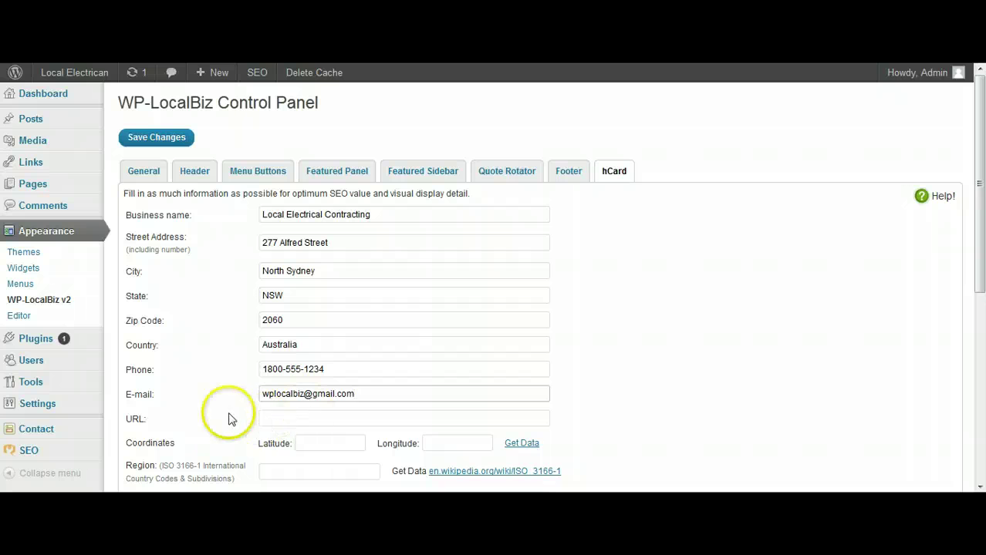
left_click(280, 416)
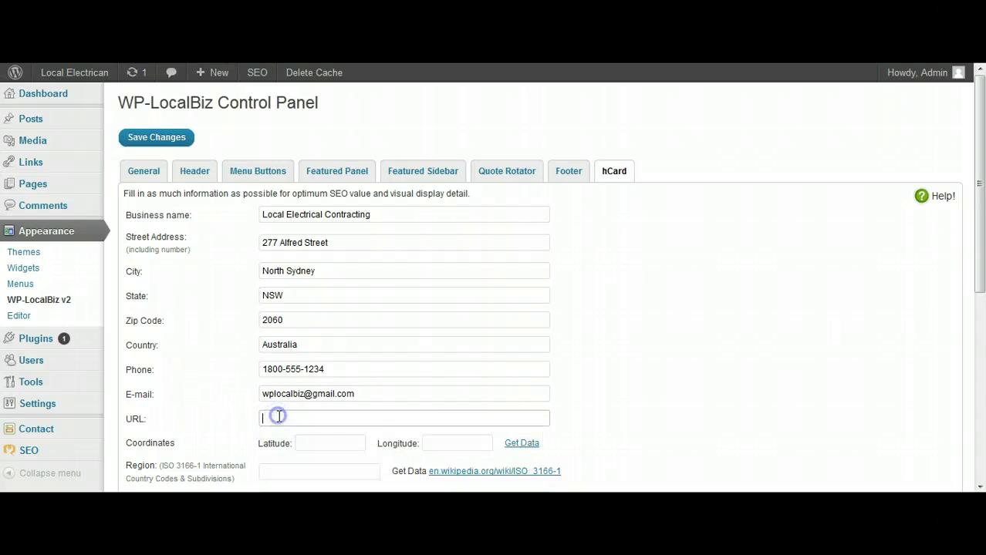
left_click(279, 415)
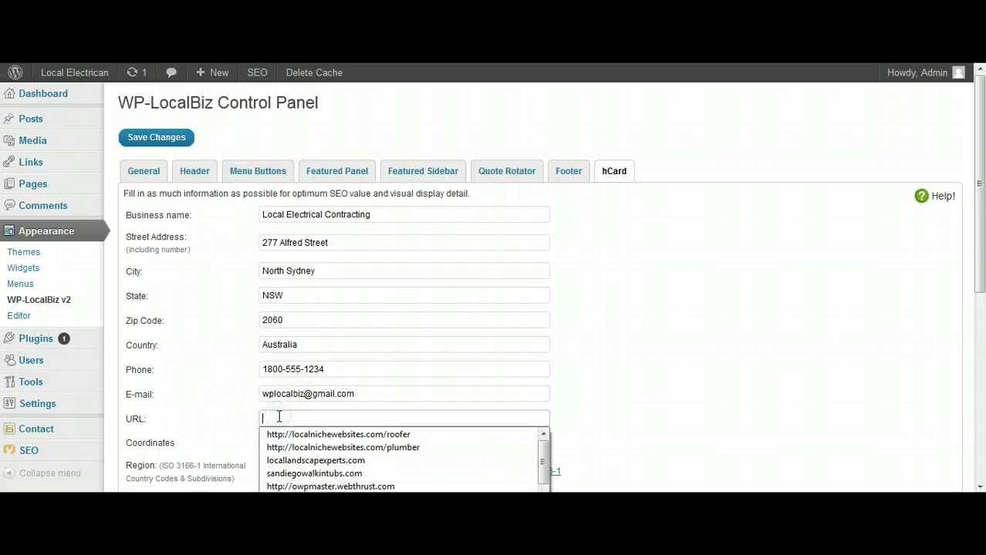
left_click(369, 438)
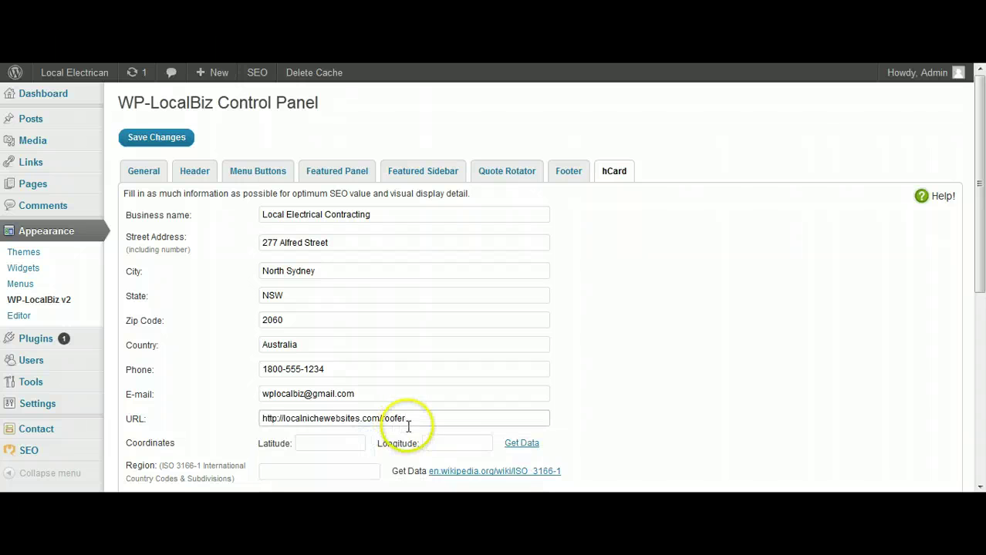
key("BackSpace")
key("BackSpace")
key("BackSpace")
key("BackSpace")
key("BackSpace")
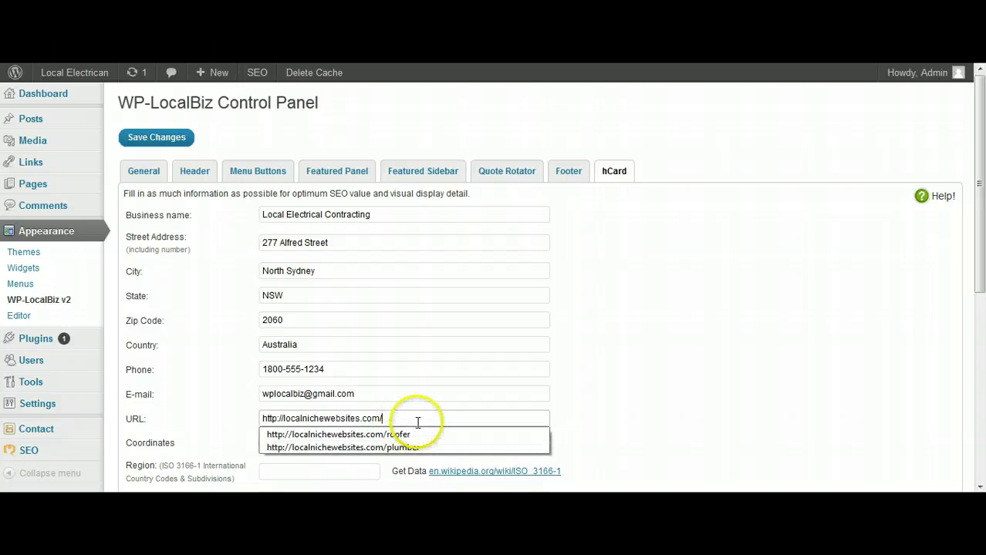
type("electrician")
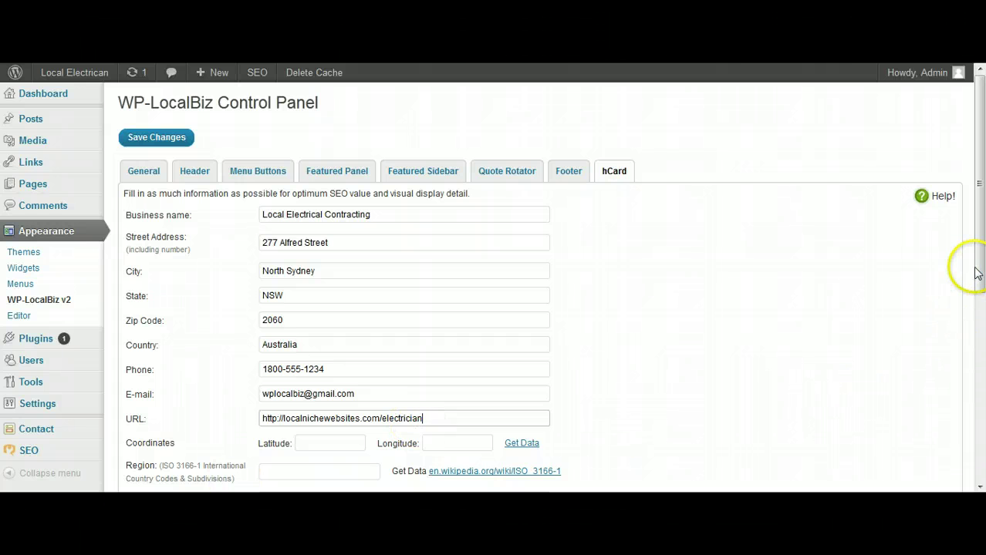
Retrieve the latitude and longitude for the entered address, and set the hCard's region to AU-NSW
left_click_drag(979, 265, 981, 339)
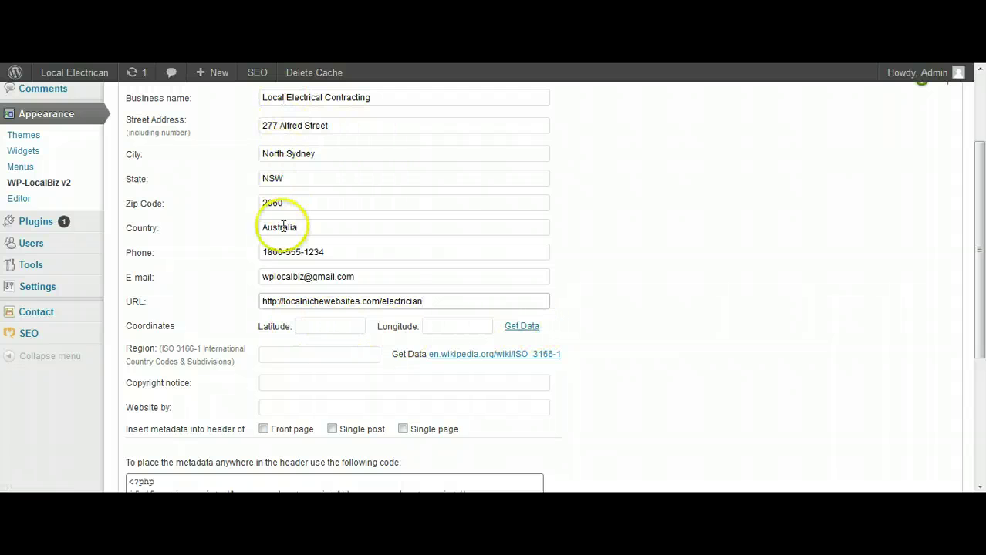
left_click(528, 327)
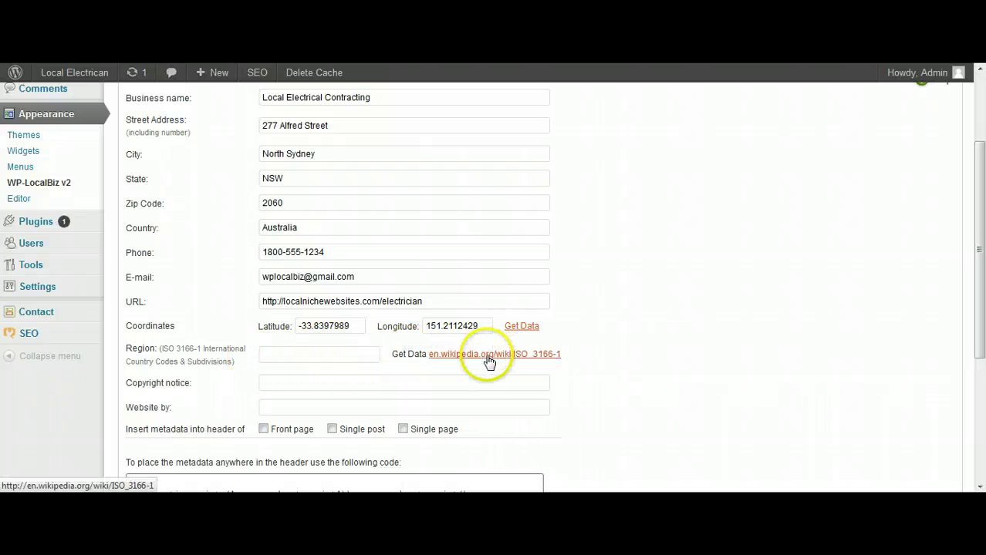
left_click(305, 359)
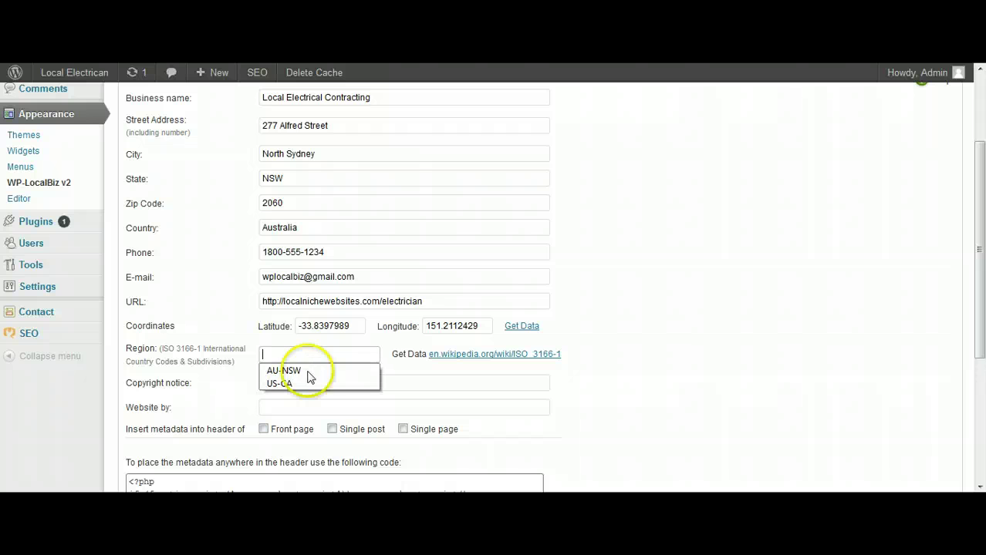
left_click(307, 371)
Set the copyright notice to "&copy; 2012 Local Electricans" and Website by to localnichewebsites.com
left_click(327, 383)
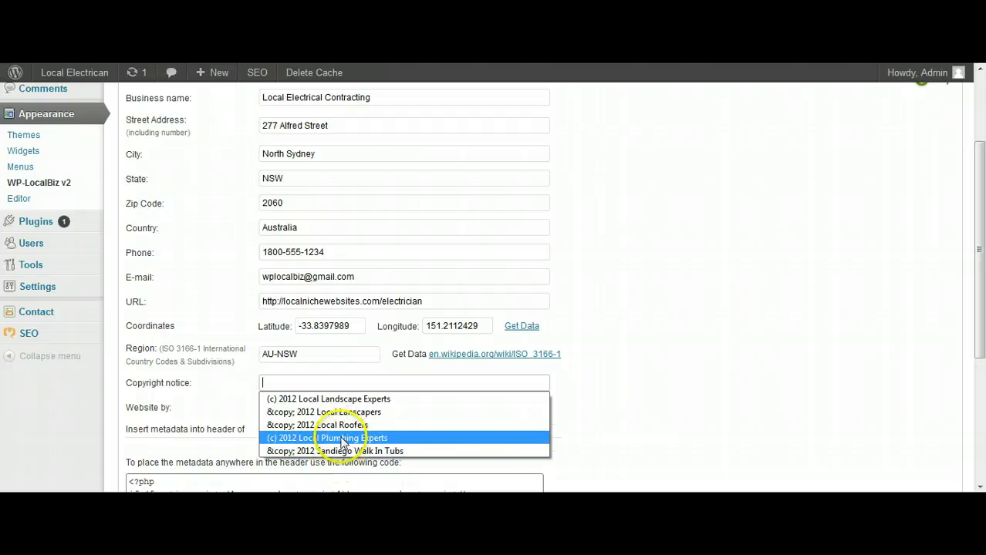
left_click(337, 412)
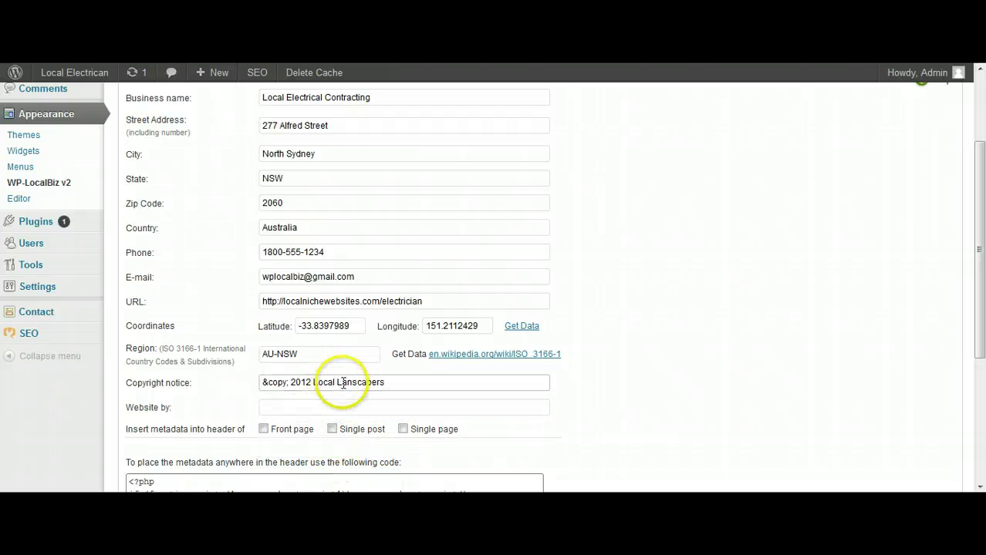
left_click_drag(337, 383, 395, 383)
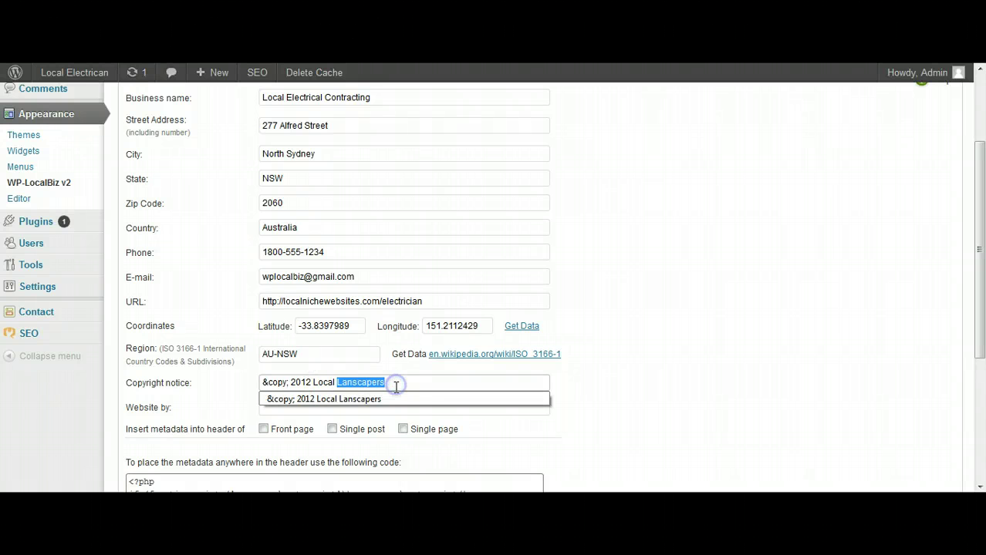
type("Electric")
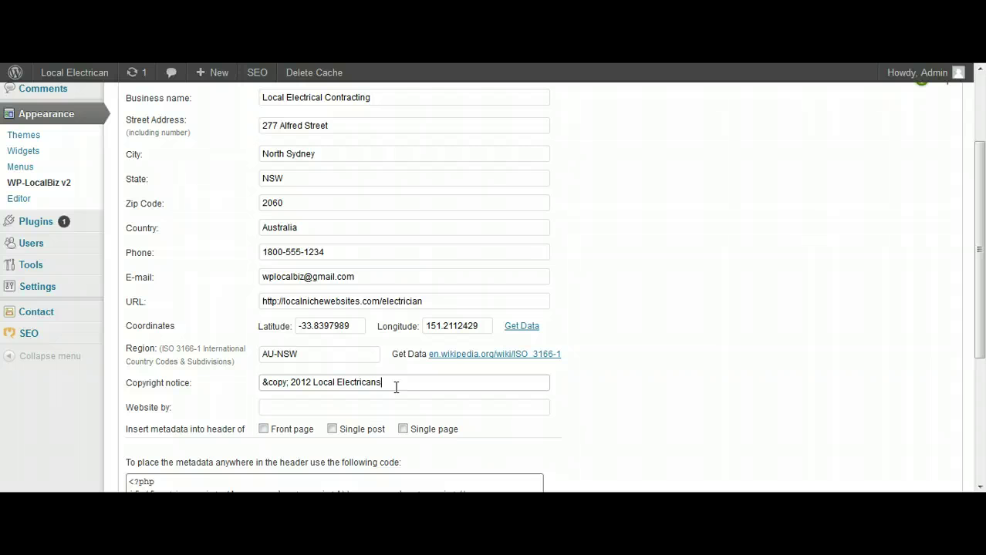
left_click(374, 405)
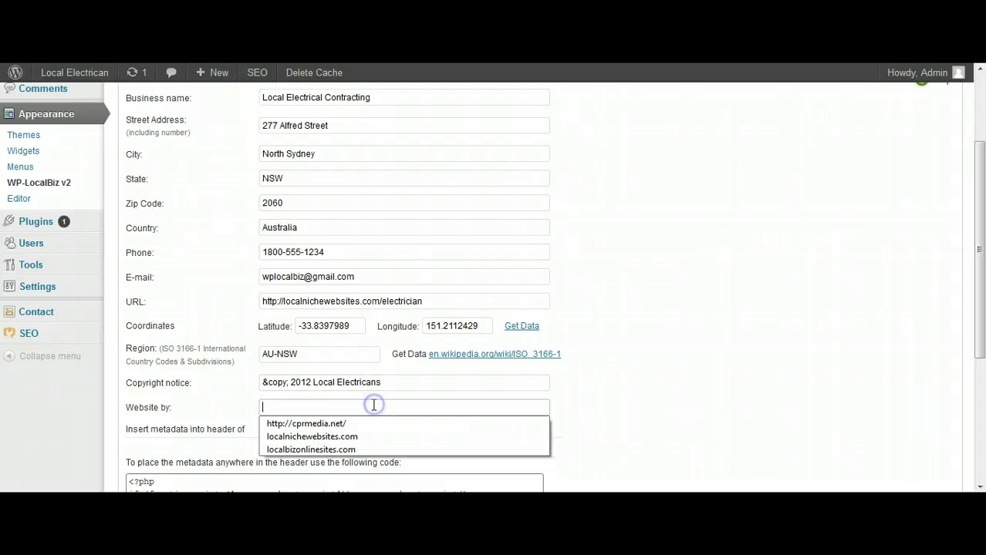
left_click(328, 437)
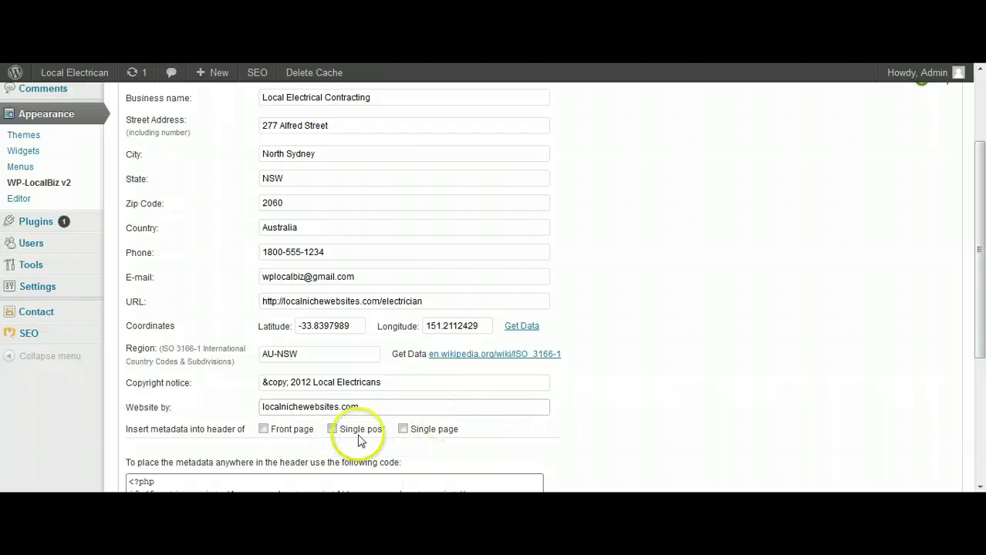
Enable inserting the hCard metadata into the header of the front page, single posts and single pages
left_click(263, 430)
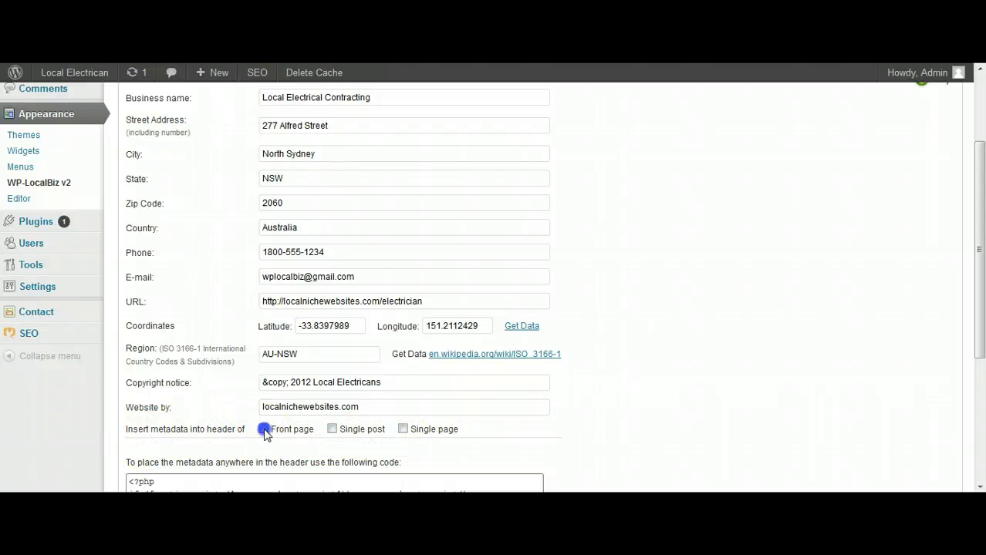
left_click(332, 430)
left_click(331, 430)
left_click(403, 430)
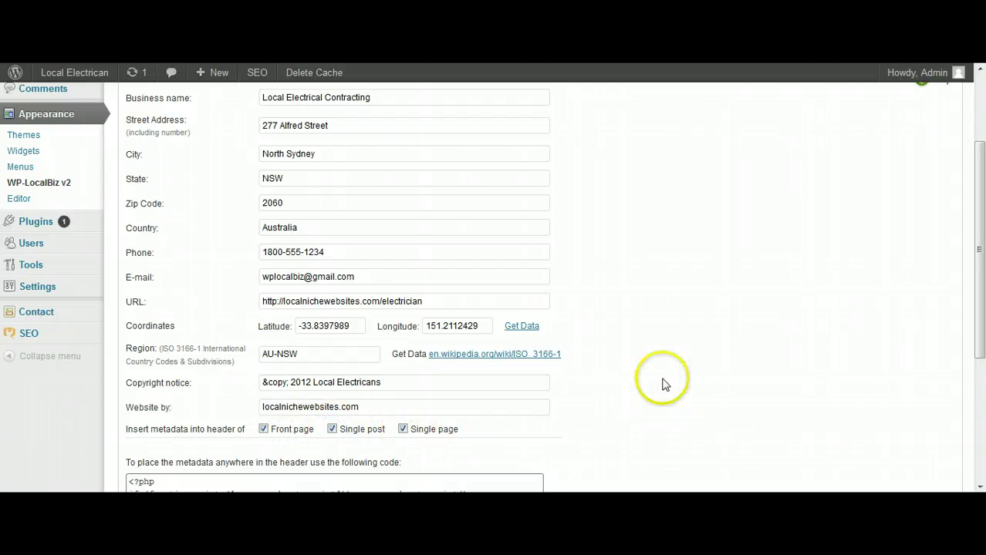
Save the theme's hCard settings
scroll(664, 383, "down", 3)
left_click(182, 438)
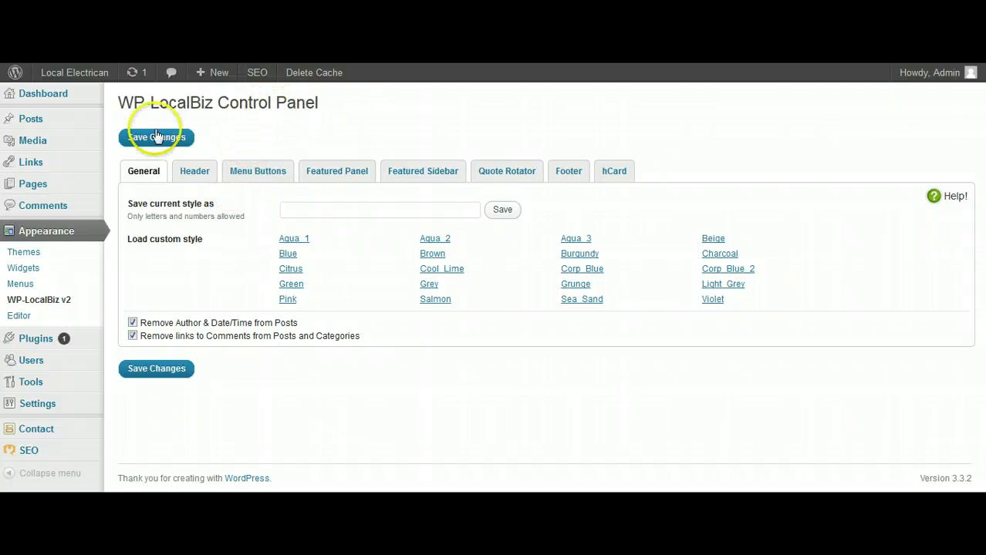
left_click(20, 285)
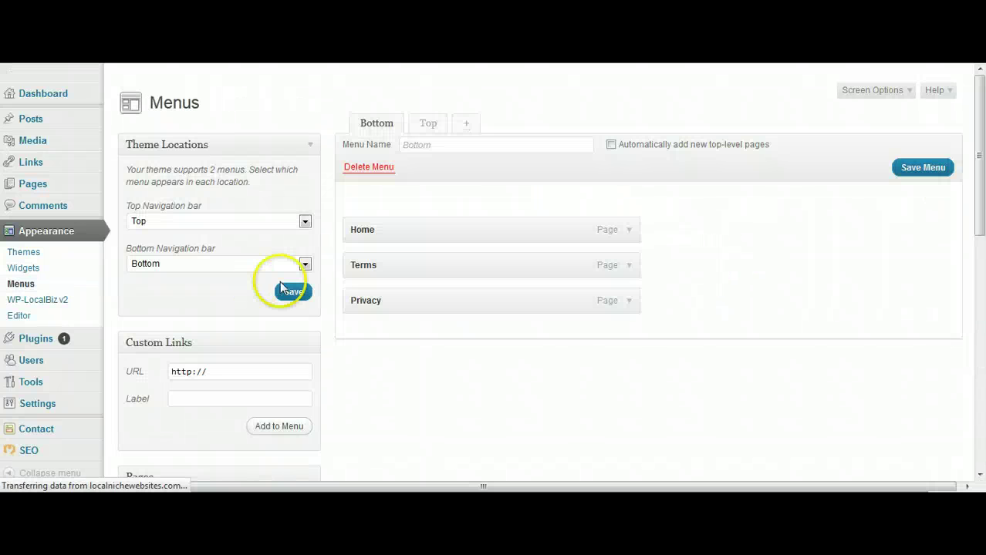
left_click(234, 372)
left_click(247, 417)
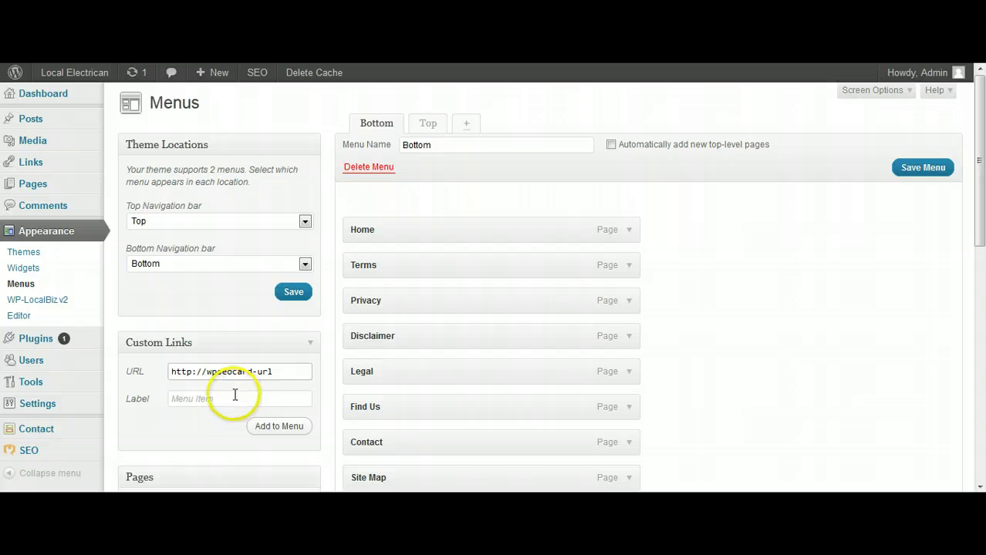
left_click(235, 395)
left_click(217, 397)
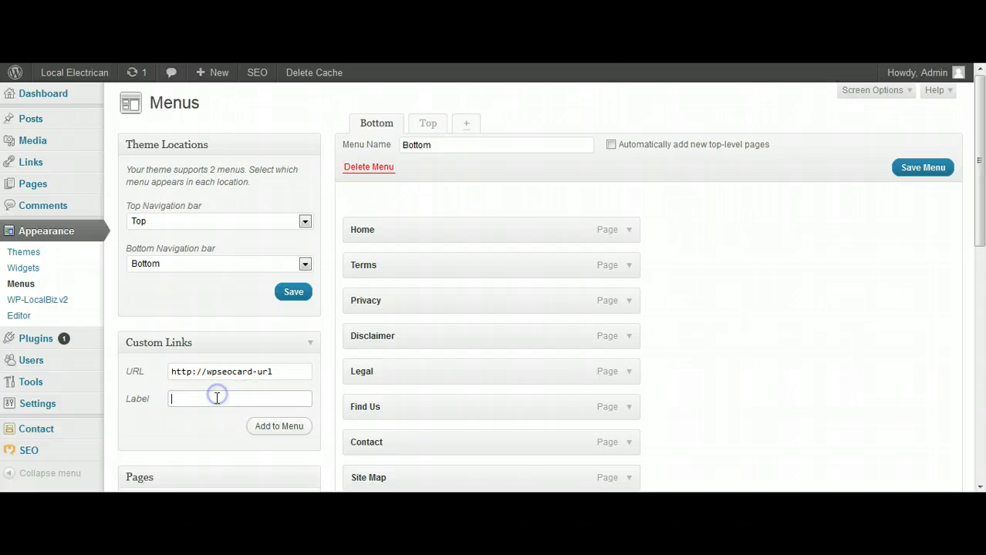
left_click(217, 397)
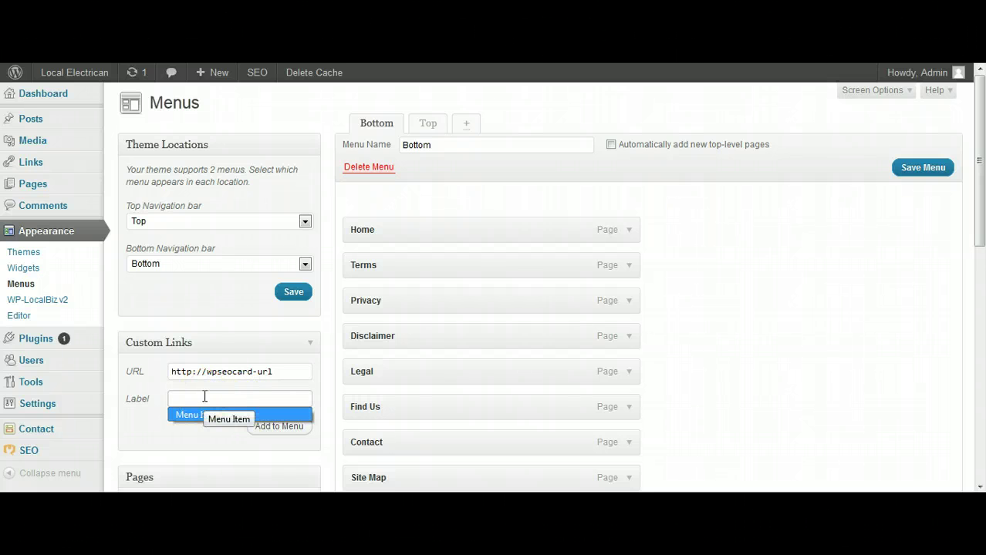
type("hca")
left_click(199, 417)
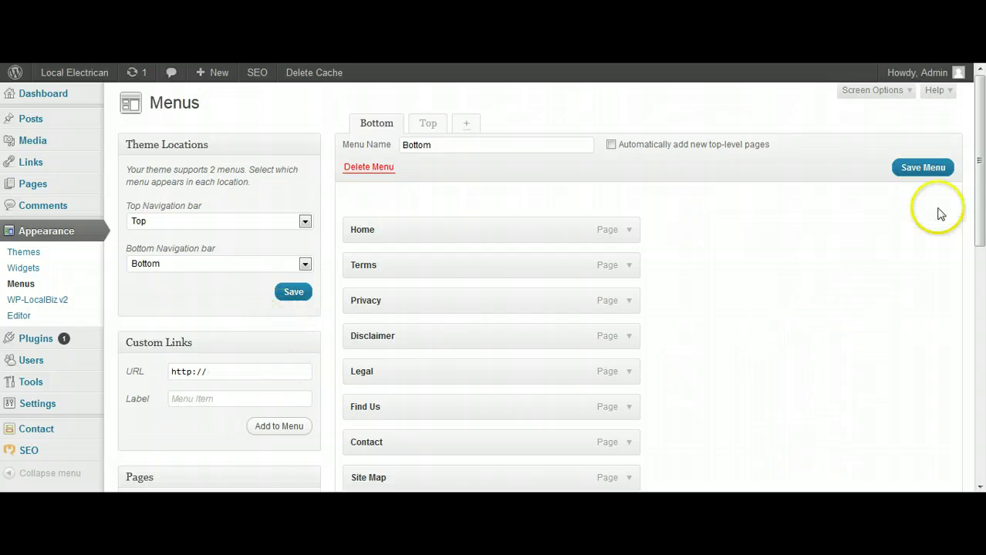
Check the Bottom menu's item list for the new hCard link and save the menu
left_click_drag(979, 193, 982, 246)
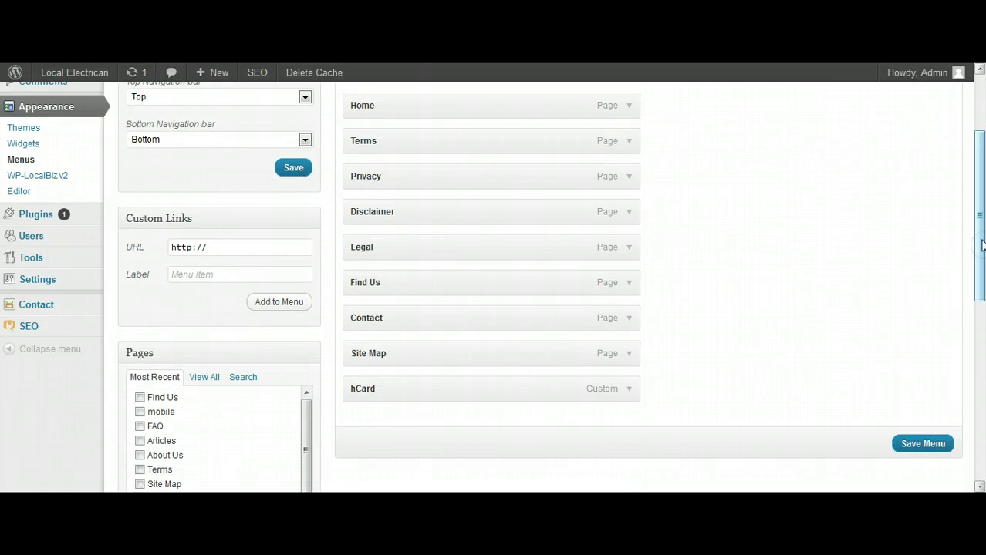
scroll(964, 216, "up", 3)
left_click(945, 174)
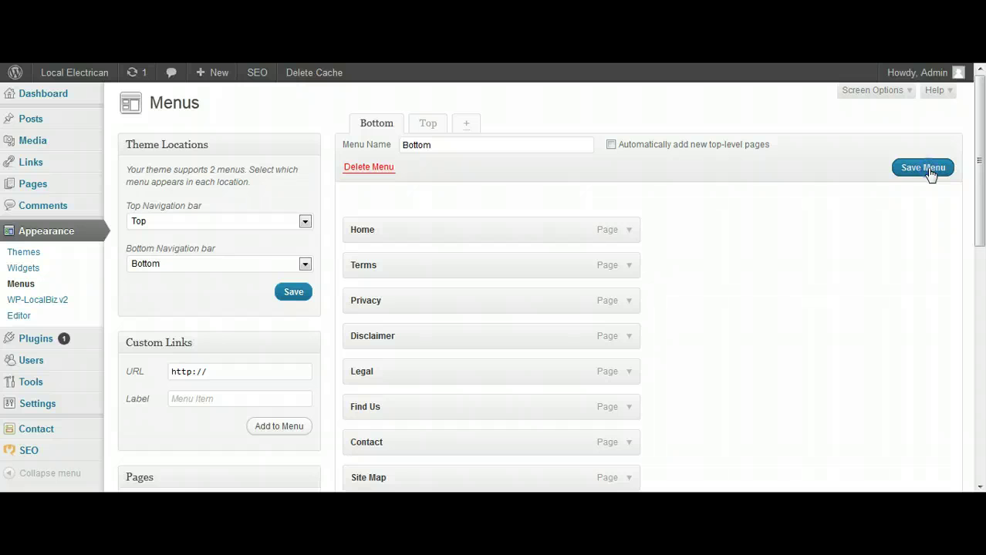
left_click(931, 171)
left_click(927, 168)
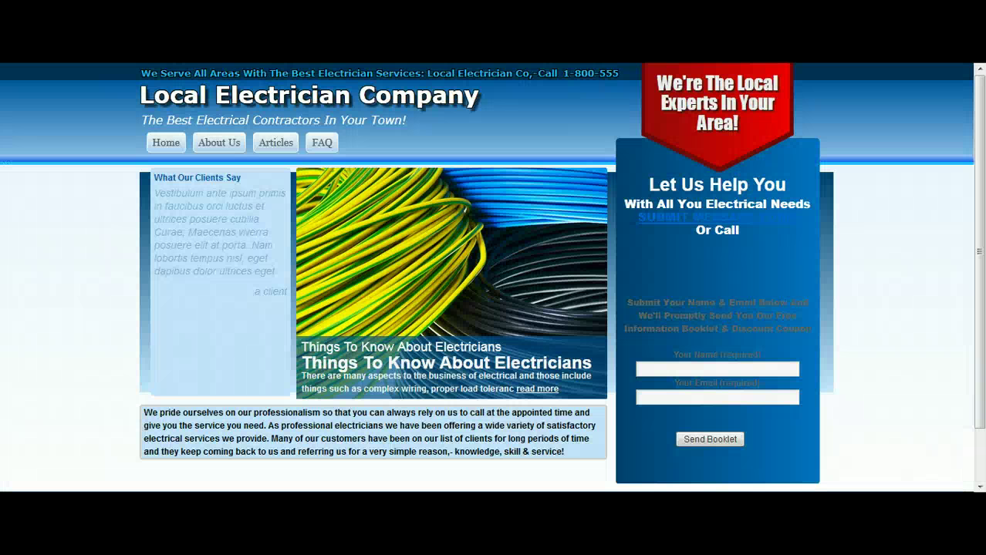
Review the hCard Details popup from the live site's footer, then close it
left_click(979, 139)
scroll(978, 171, "down", 2)
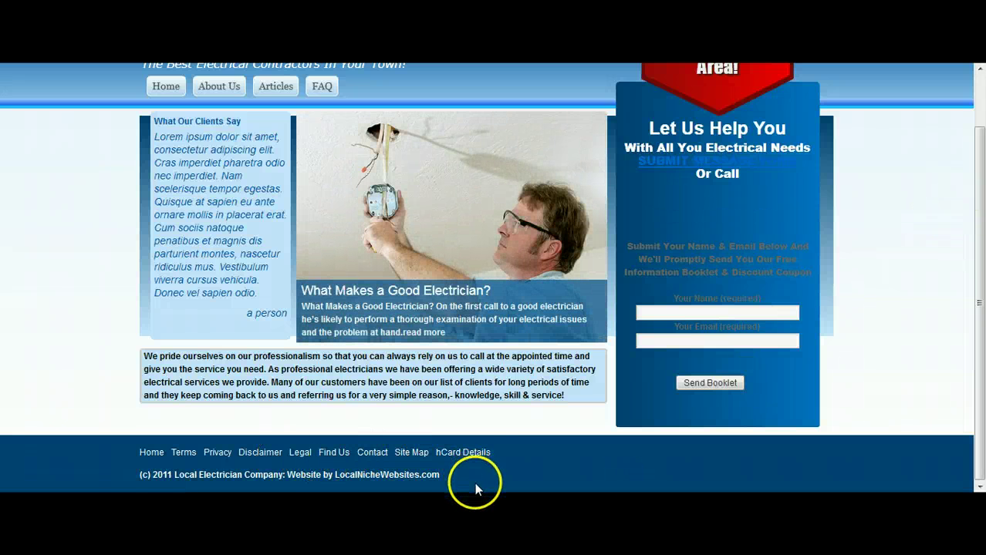
left_click(470, 457)
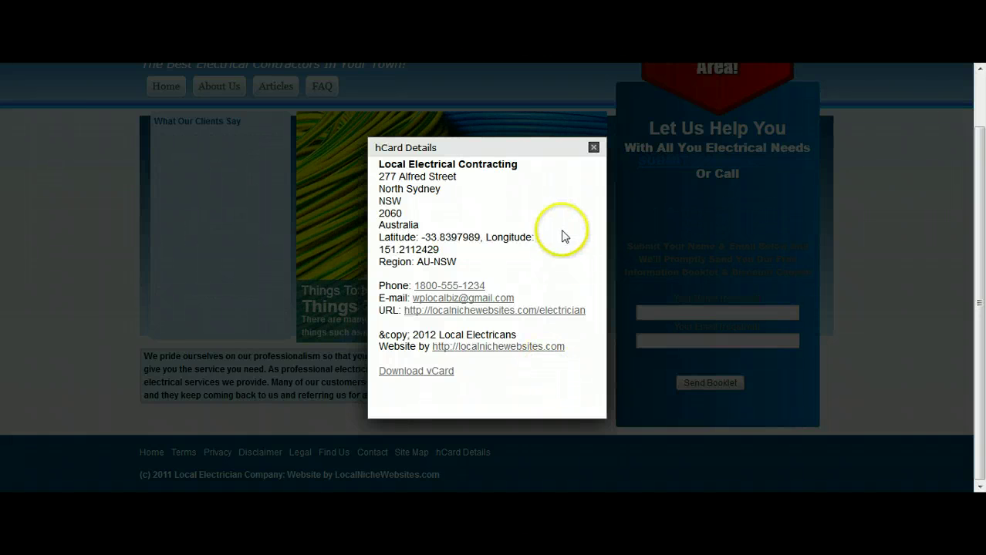
left_click(593, 146)
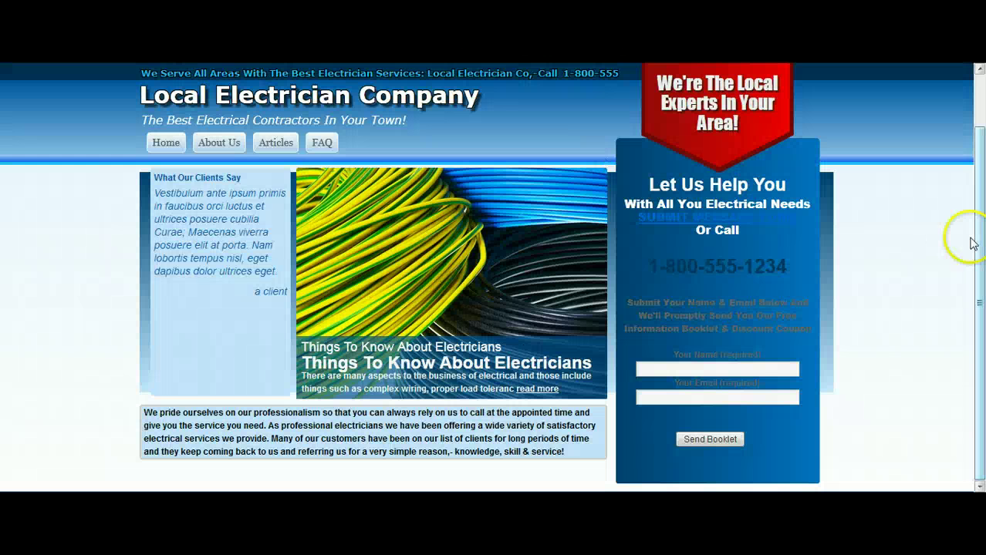
scroll(960, 263, "down", 1)
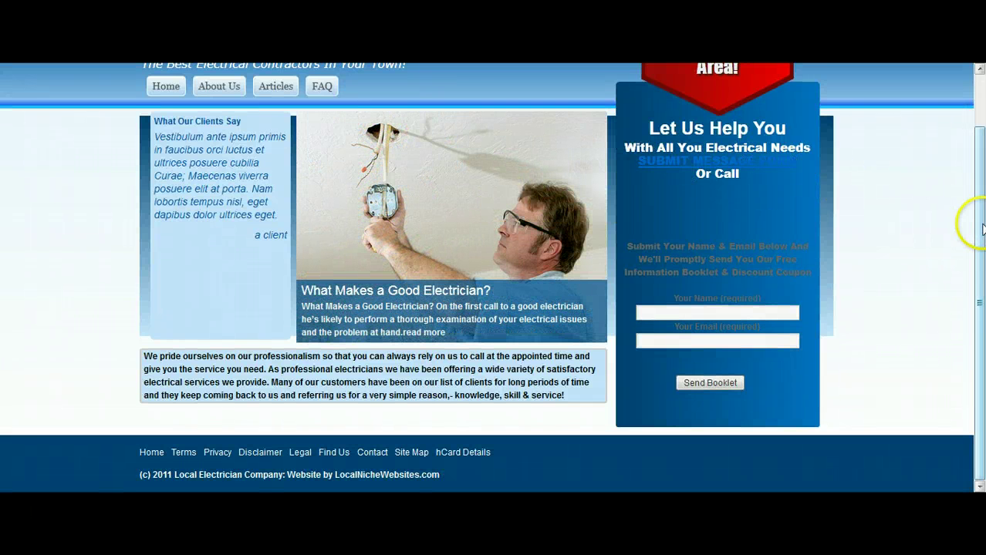
scroll(981, 228, "up", 1)
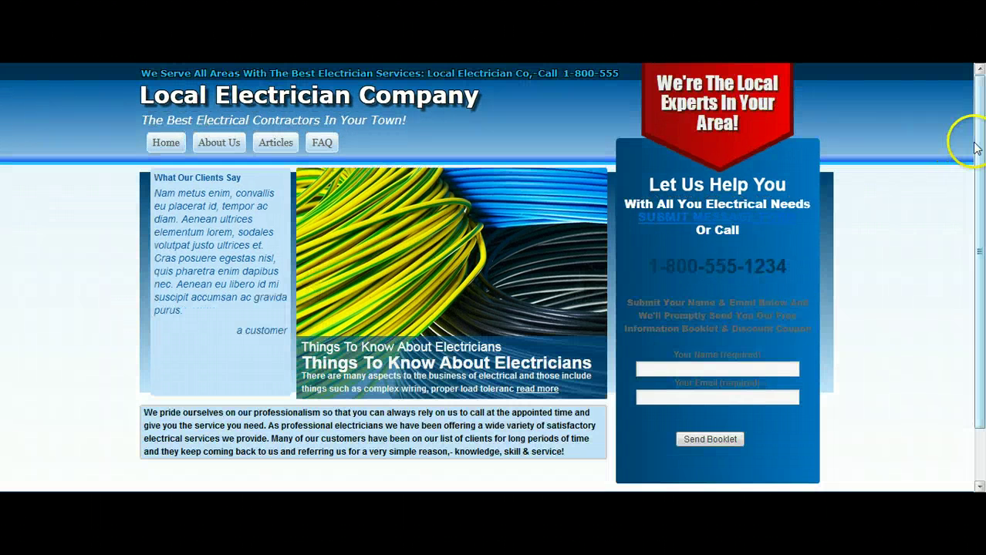
scroll(981, 155, "down", 1)
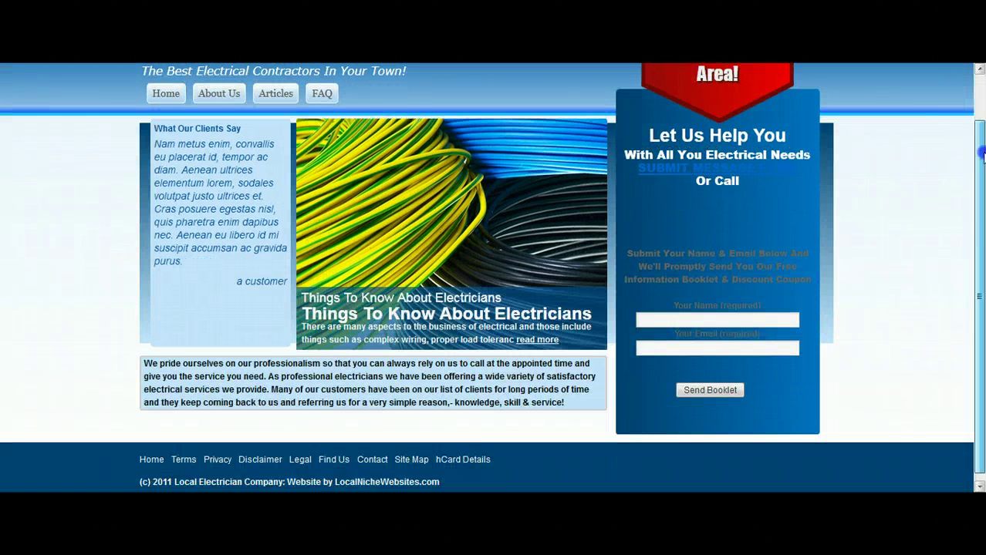
scroll(982, 143, "up", 1)
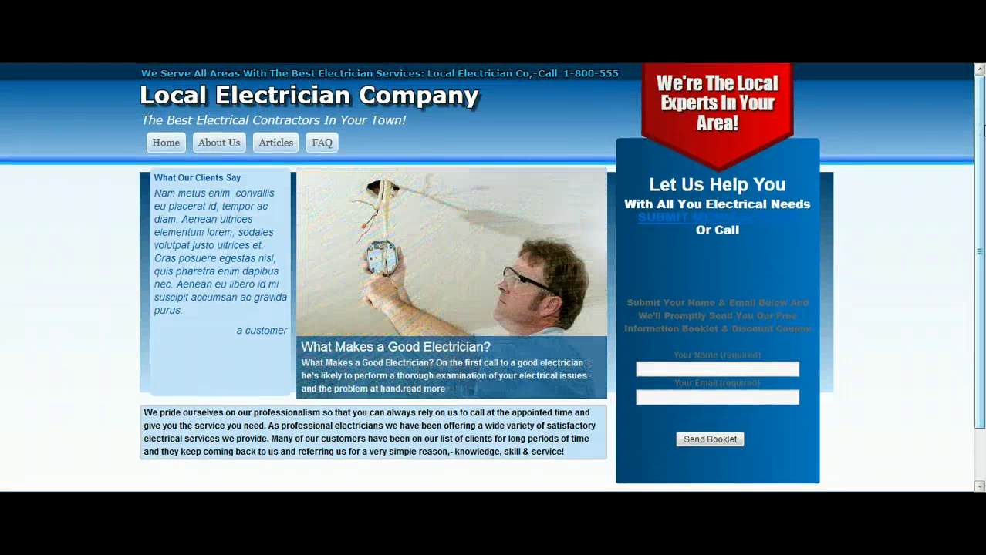